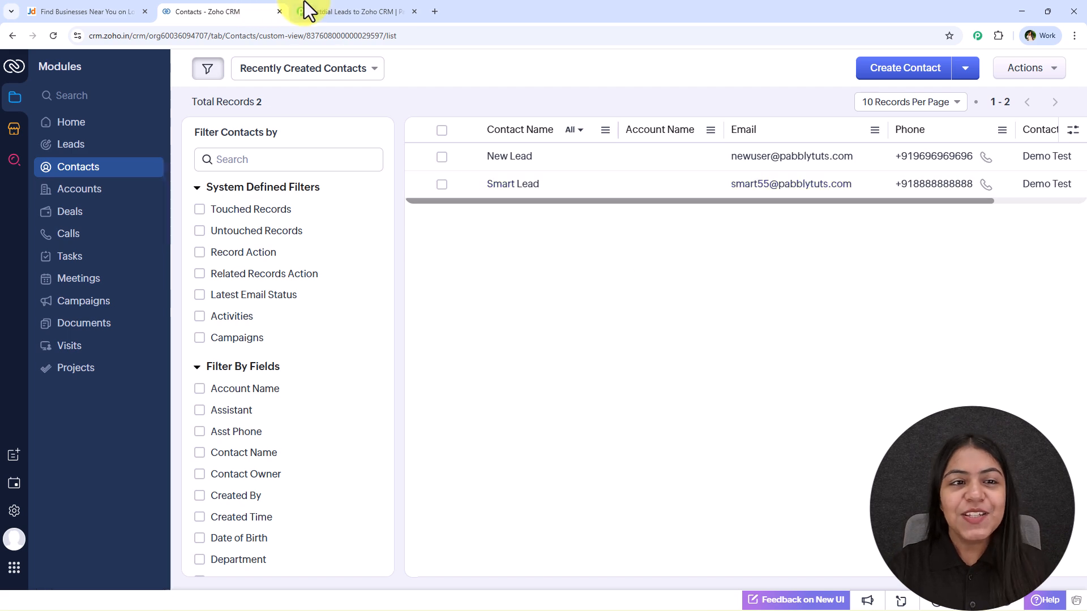
# Switch to the Justdial Leads to Zoho CRM workflow in Pabbly Connect and choose Justdial as its trigger app
pyautogui.click(312, 12)
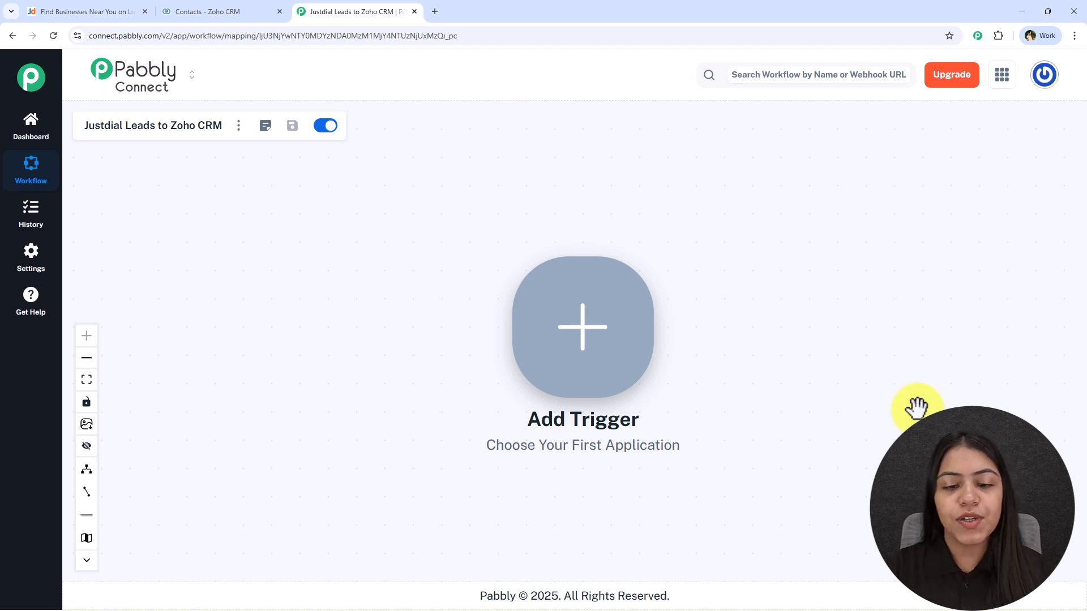
pyautogui.moveTo(893, 436); pyautogui.dragTo(614, 437)
pyautogui.click(306, 320)
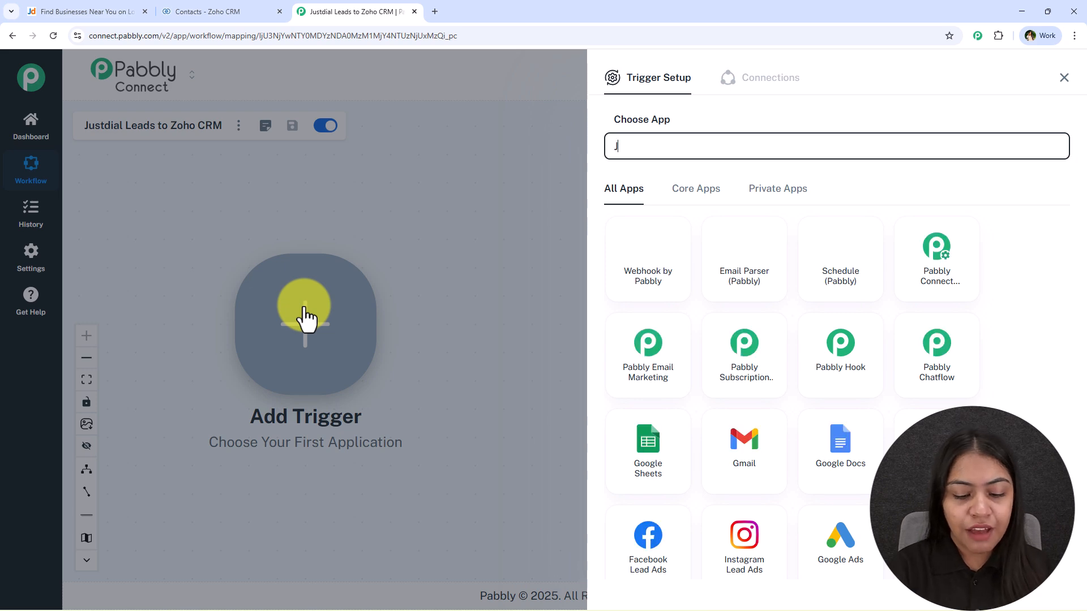
pyautogui.write('Jus')
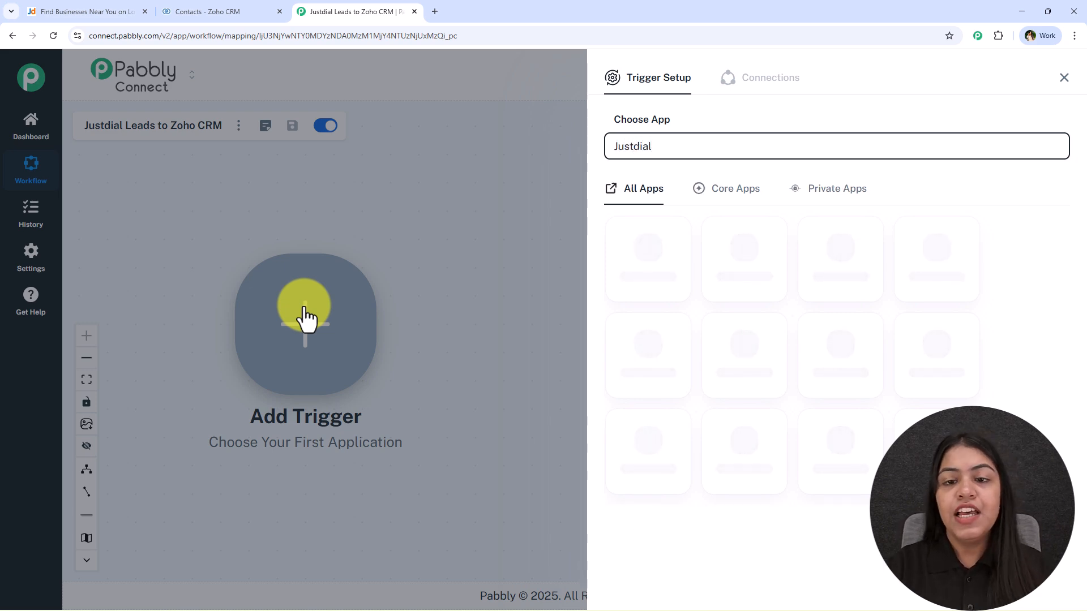
pyautogui.write('tdial')
pyautogui.click(679, 261)
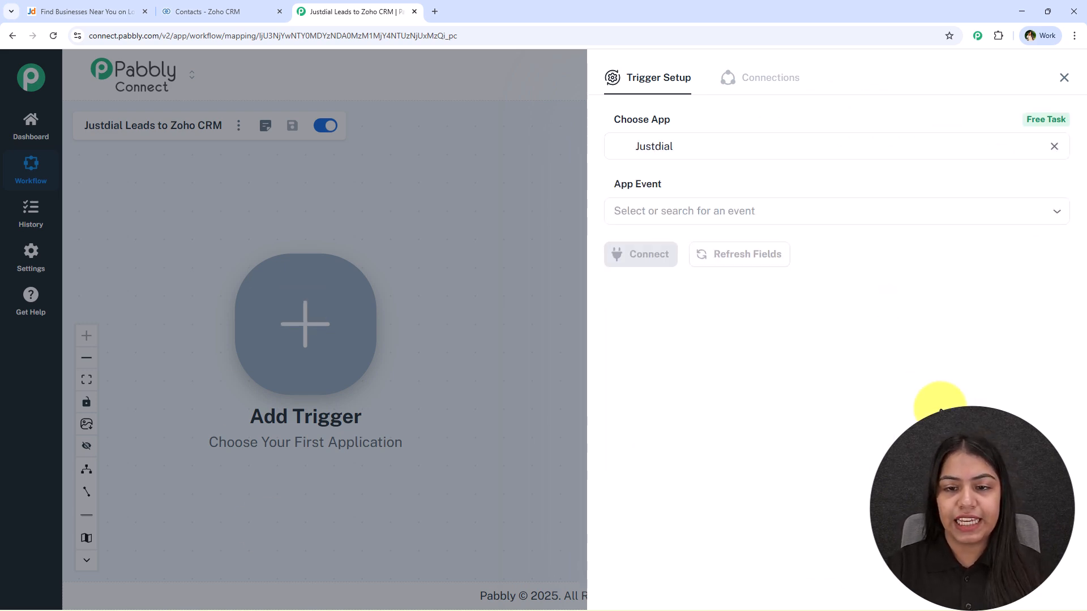
# Set the Justdial trigger event to New Leads and connect it
pyautogui.click(665, 211)
pyautogui.click(685, 258)
pyautogui.click(663, 254)
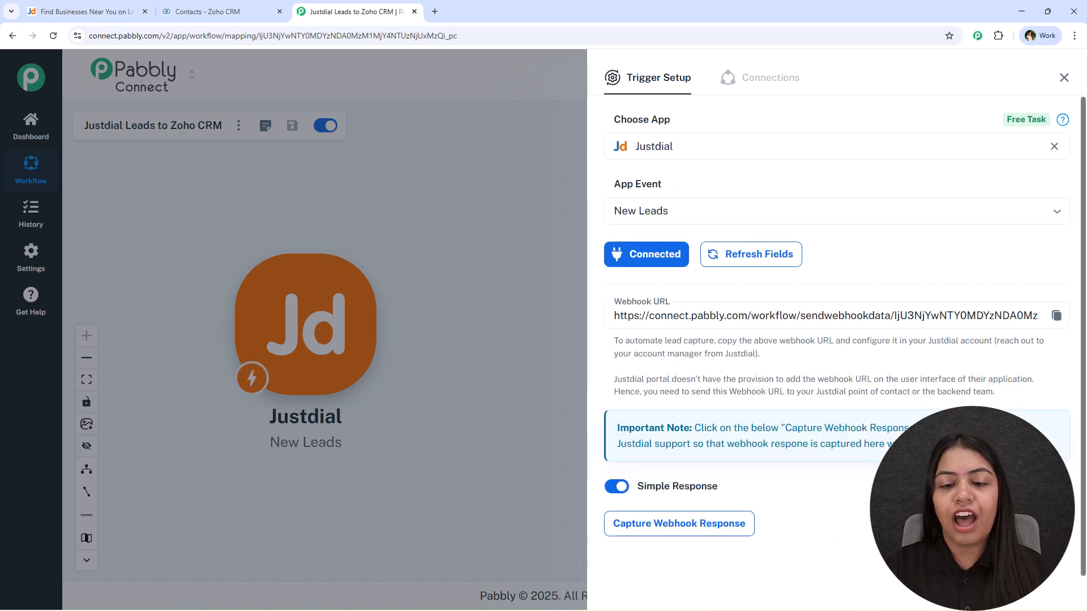
# Copy the Justdial trigger's webhook URL and read the notes on how to have it configured in the Justdial account
pyautogui.moveTo(609, 317); pyautogui.dragTo(1053, 323)
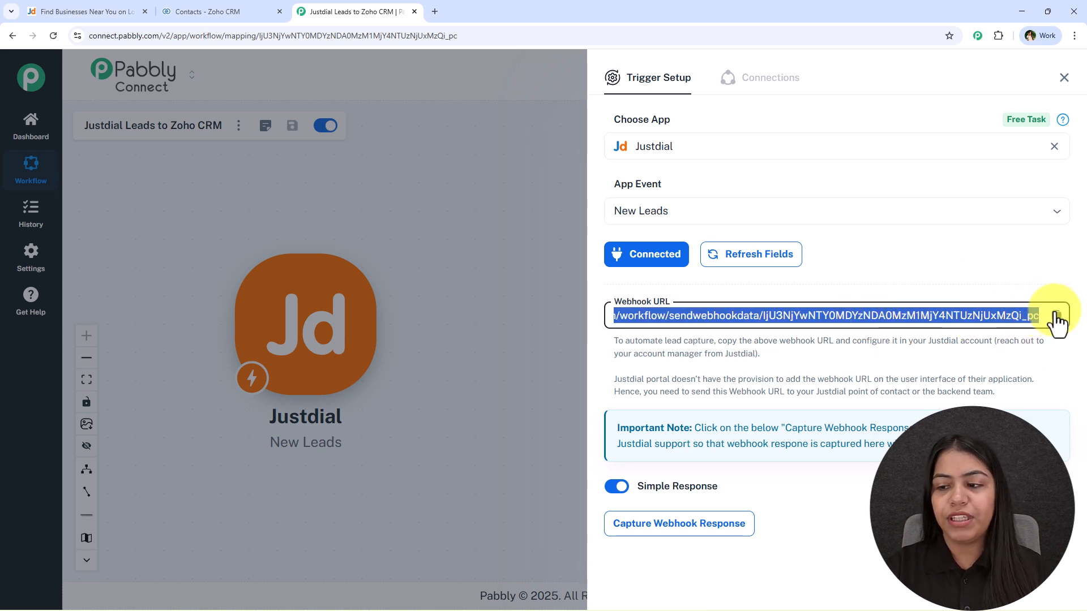
pyautogui.click(1055, 321)
pyautogui.moveTo(853, 340); pyautogui.dragTo(997, 339)
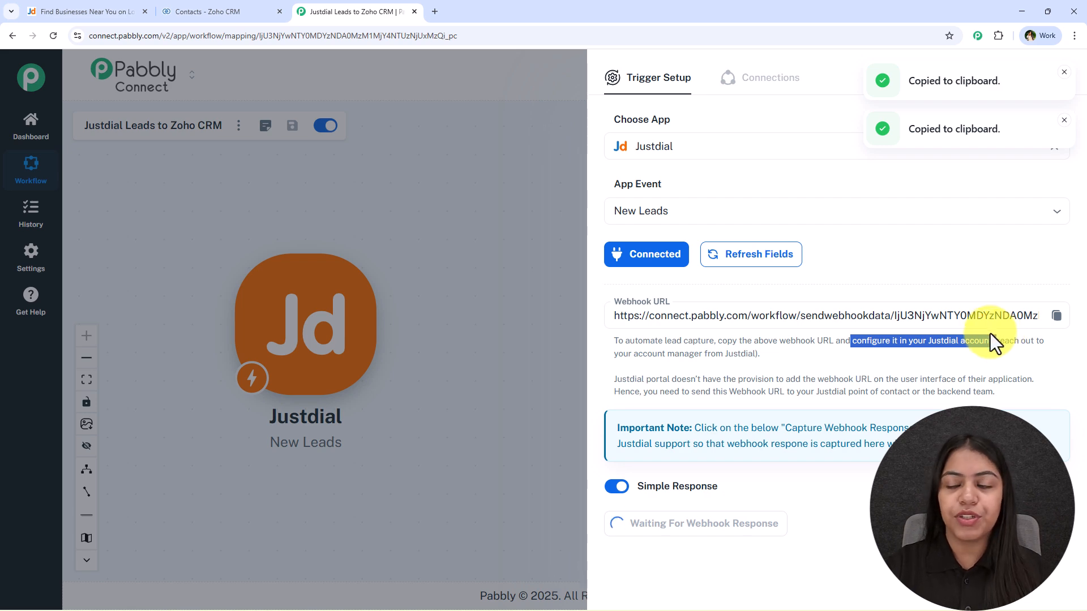
pyautogui.click(987, 341)
pyautogui.moveTo(620, 356); pyautogui.dragTo(744, 371)
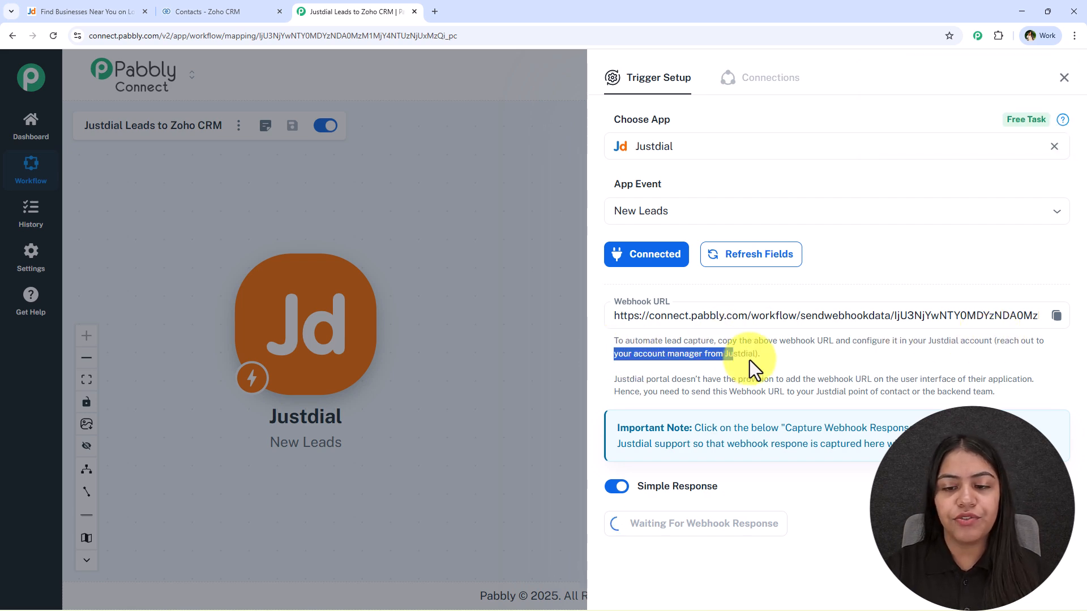
pyautogui.moveTo(614, 378); pyautogui.dragTo(876, 375)
pyautogui.click(877, 378)
pyautogui.moveTo(984, 380); pyautogui.dragTo(1037, 376)
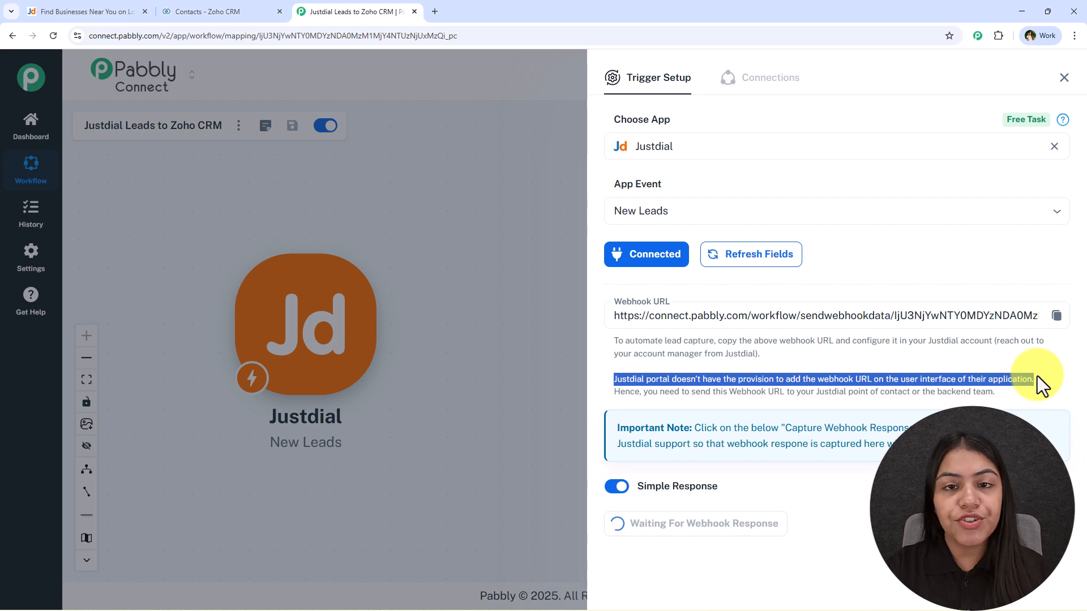
pyautogui.click(1037, 376)
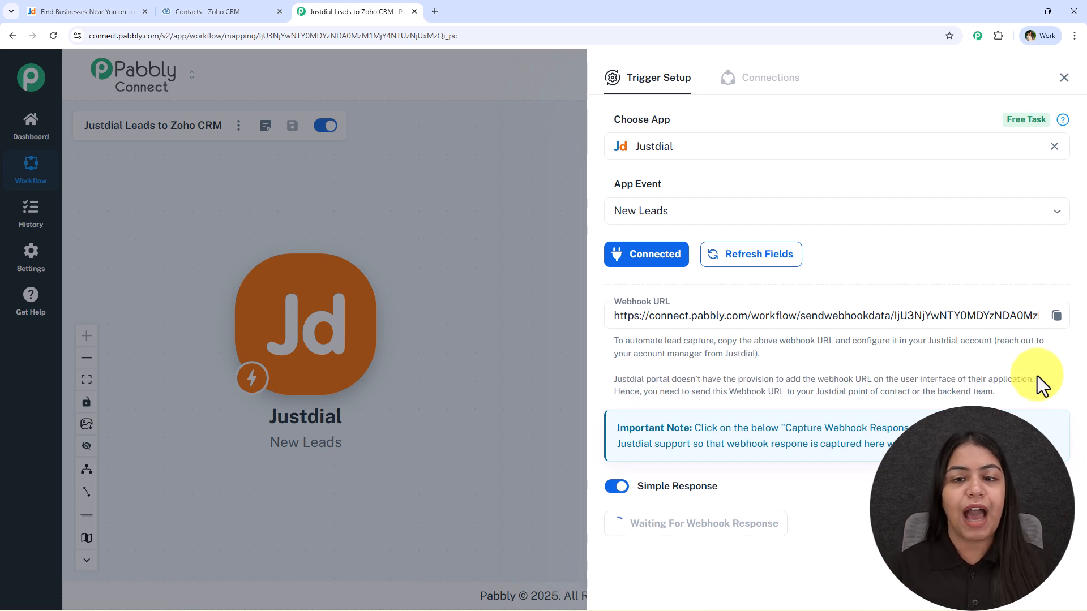
pyautogui.click(1059, 316)
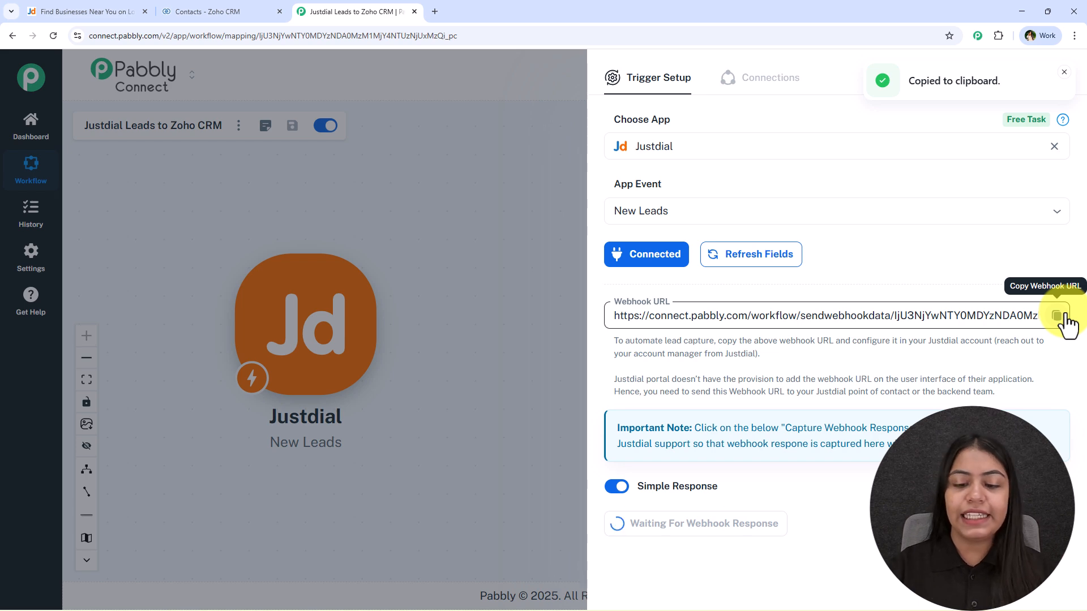
pyautogui.scroll(-1, 926, 586)
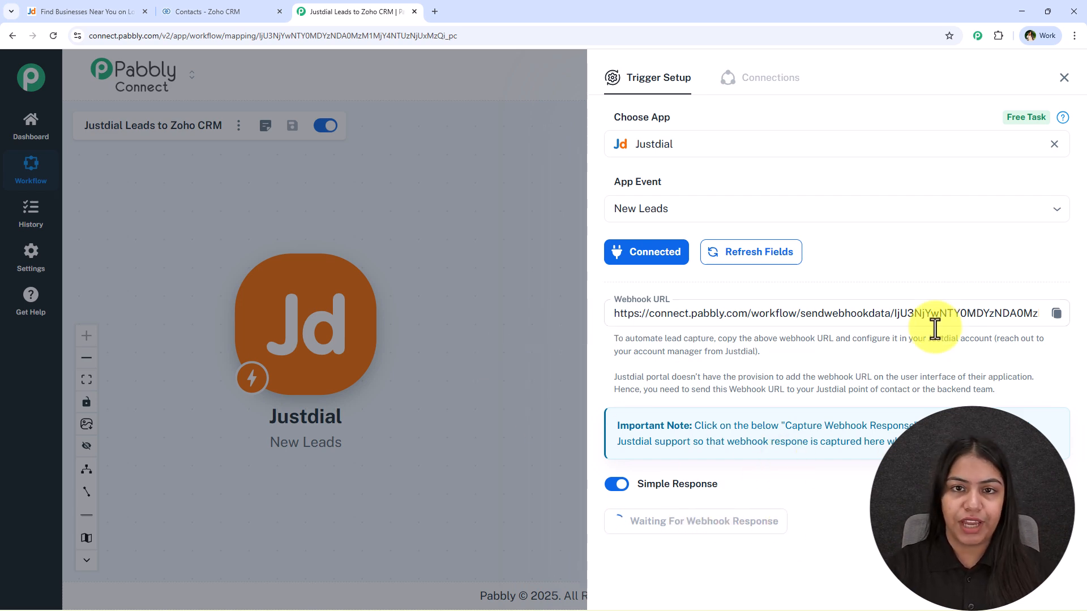
pyautogui.click(1064, 317)
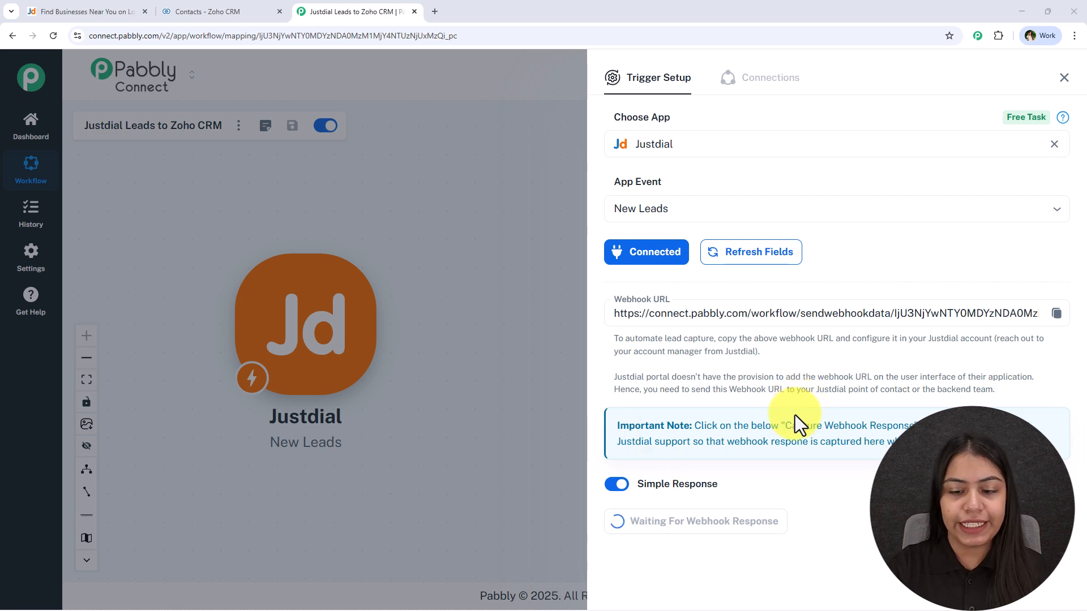
# Examine the lead fields in the captured Justdial response, including requirement, phone, name, email and area, and close the trigger setup
pyautogui.scroll(-6, 729, 501)
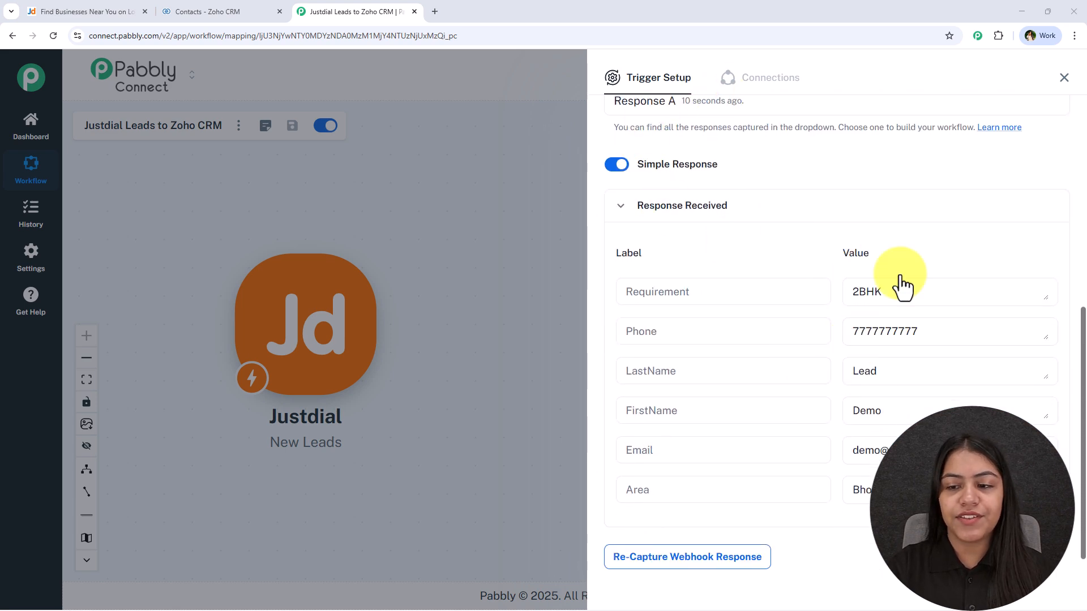
pyautogui.scroll(1, 815, 271)
pyautogui.scroll(-2, 809, 271)
pyautogui.moveTo(1002, 385); pyautogui.dragTo(825, 384)
pyautogui.moveTo(958, 288); pyautogui.dragTo(715, 293)
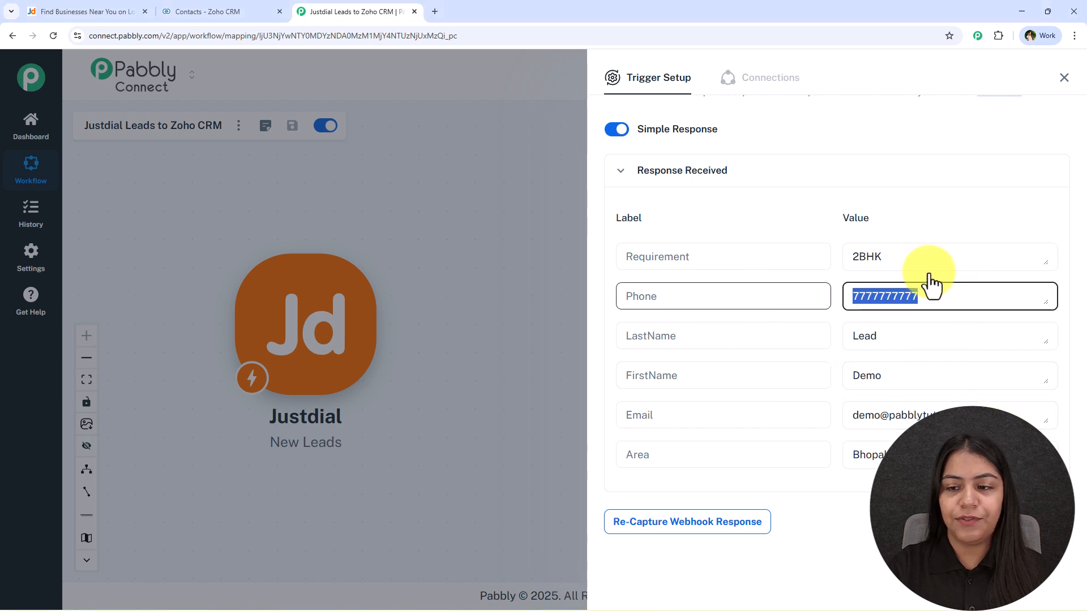
pyautogui.click(1000, 403)
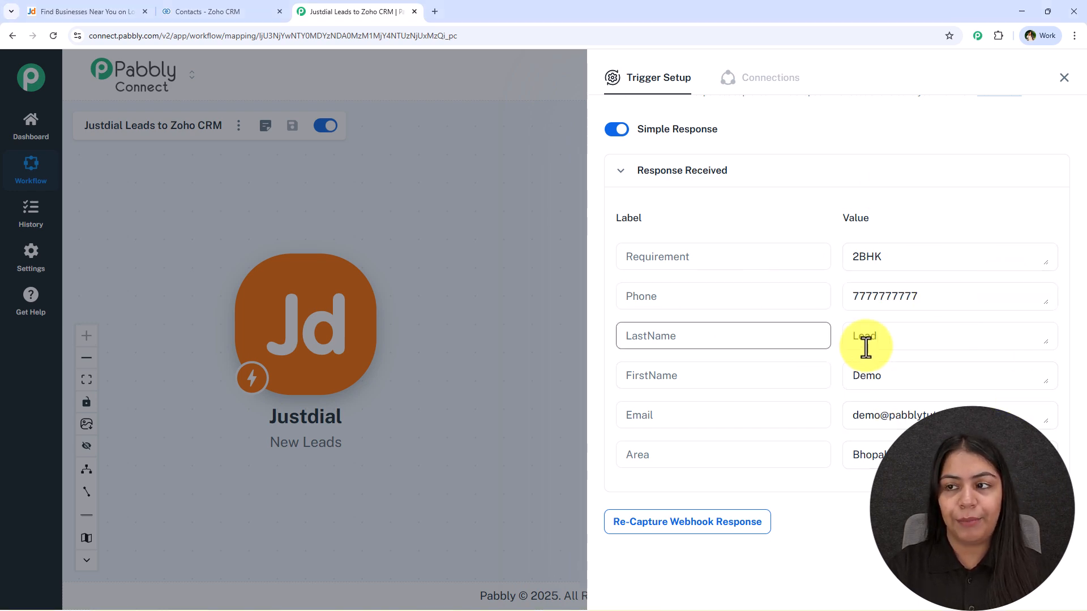
pyautogui.click(1059, 90)
# Add a Zoho CRM action after the Justdial trigger with Create Contact as its event
pyautogui.click(226, 9)
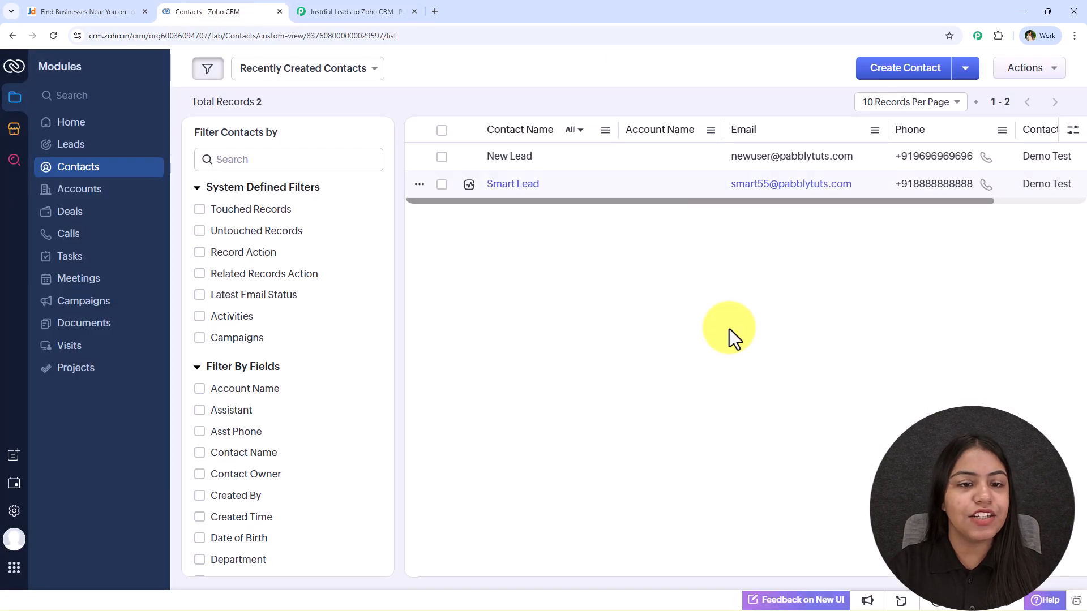
pyautogui.click(405, 10)
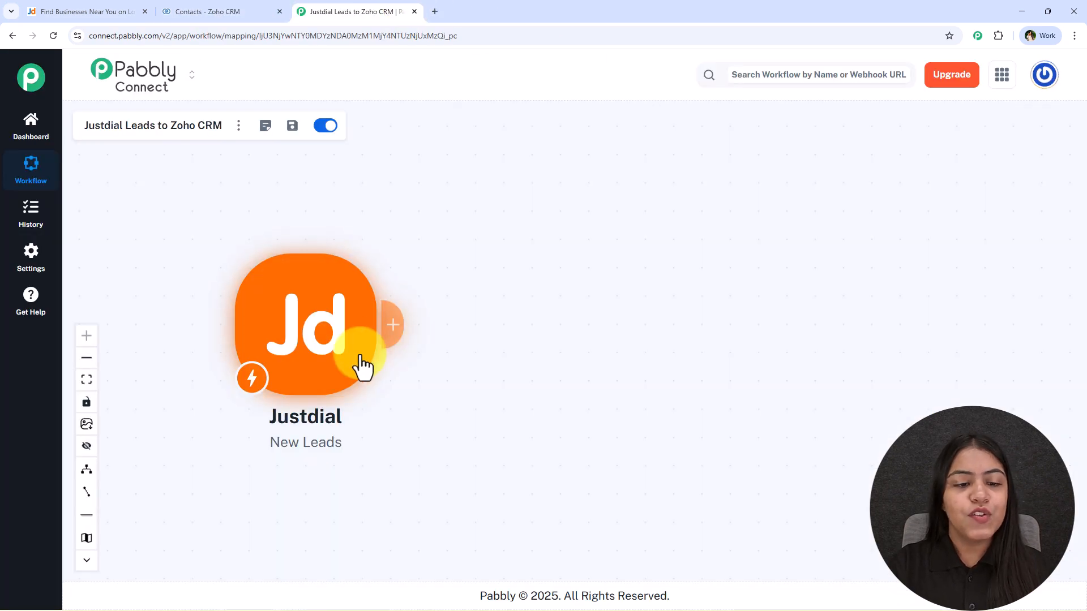
pyautogui.click(393, 329)
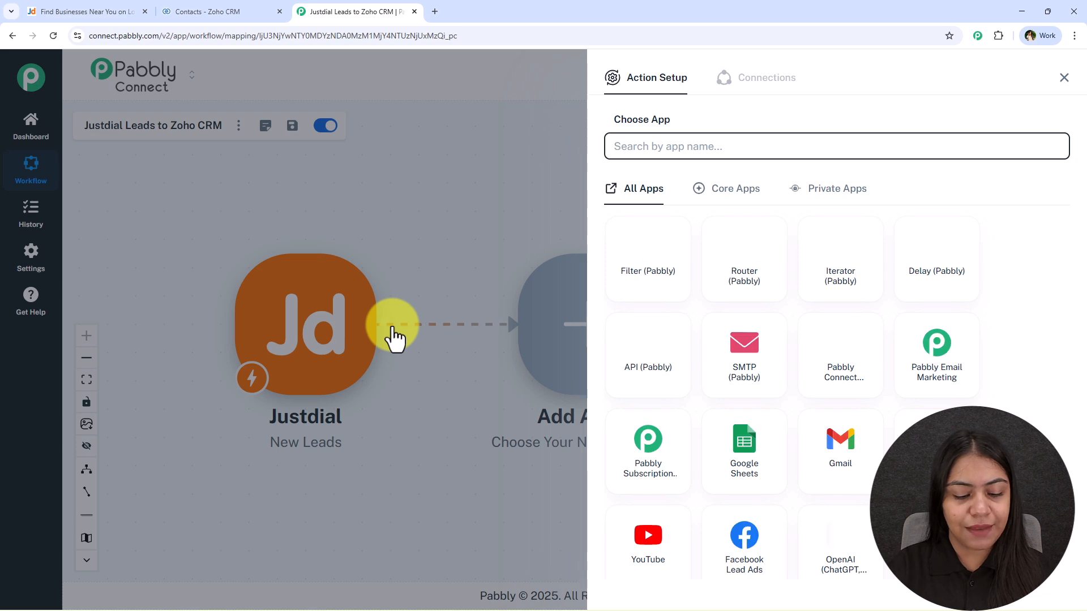
pyautogui.write('Zoho CRM')
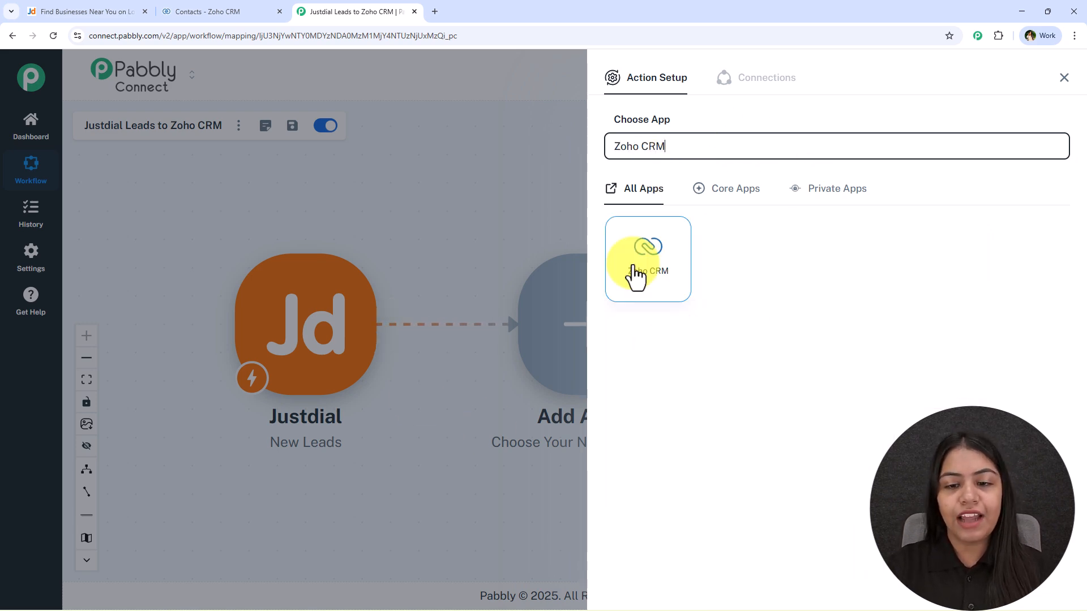
pyautogui.click(650, 270)
pyautogui.click(682, 214)
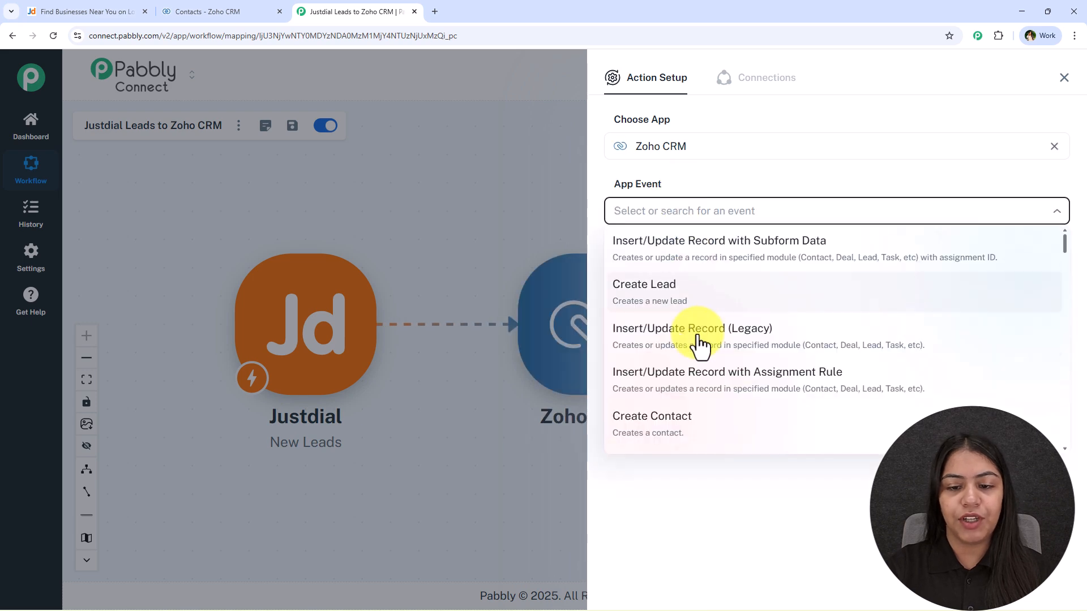
pyautogui.click(691, 424)
# Start a new Zoho CRM connection for the action, up to the request for the account's domain
pyautogui.click(646, 252)
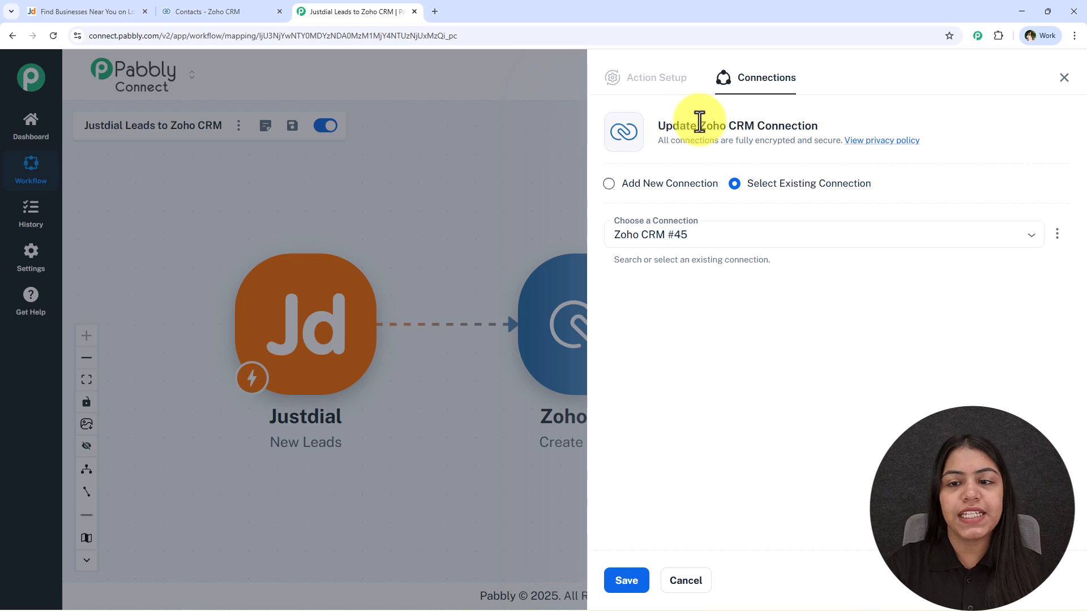
pyautogui.moveTo(700, 125); pyautogui.dragTo(752, 125)
pyautogui.click(738, 461)
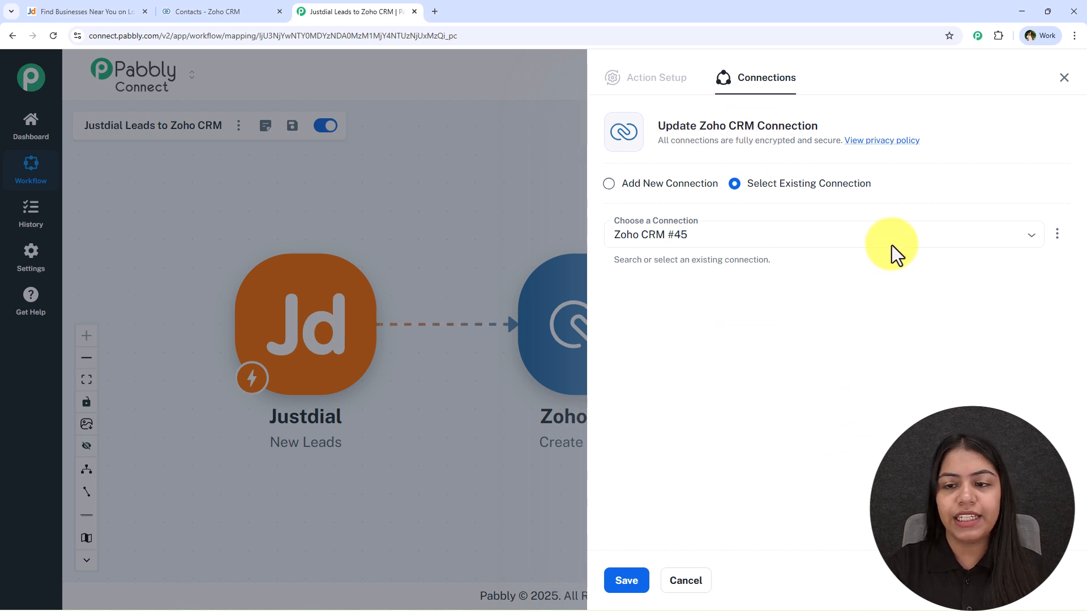
pyautogui.moveTo(898, 188); pyautogui.dragTo(746, 197)
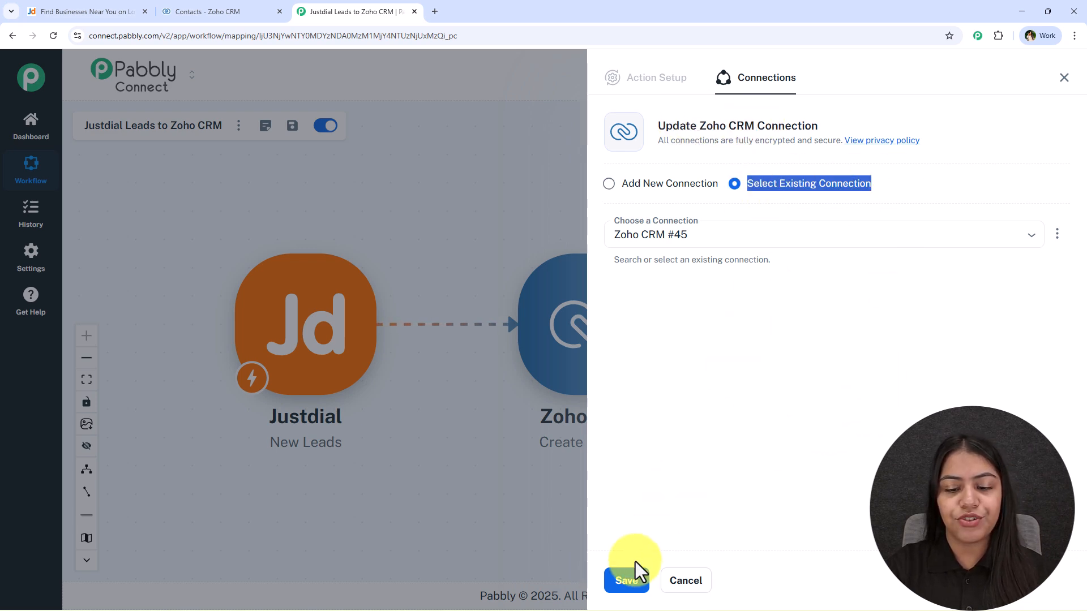
pyautogui.click(681, 187)
pyautogui.click(715, 321)
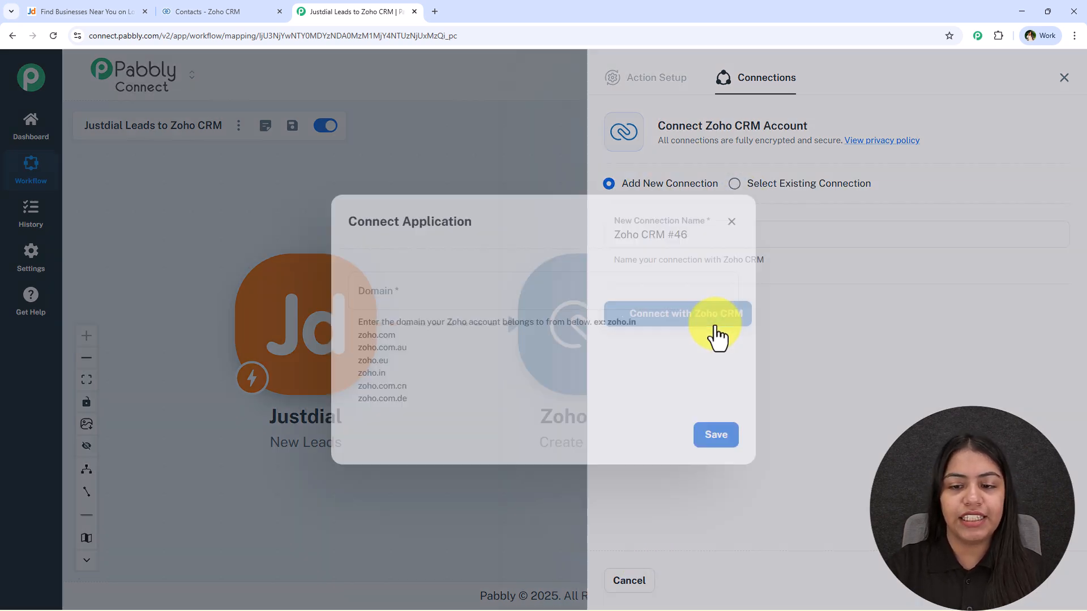
pyautogui.click(495, 283)
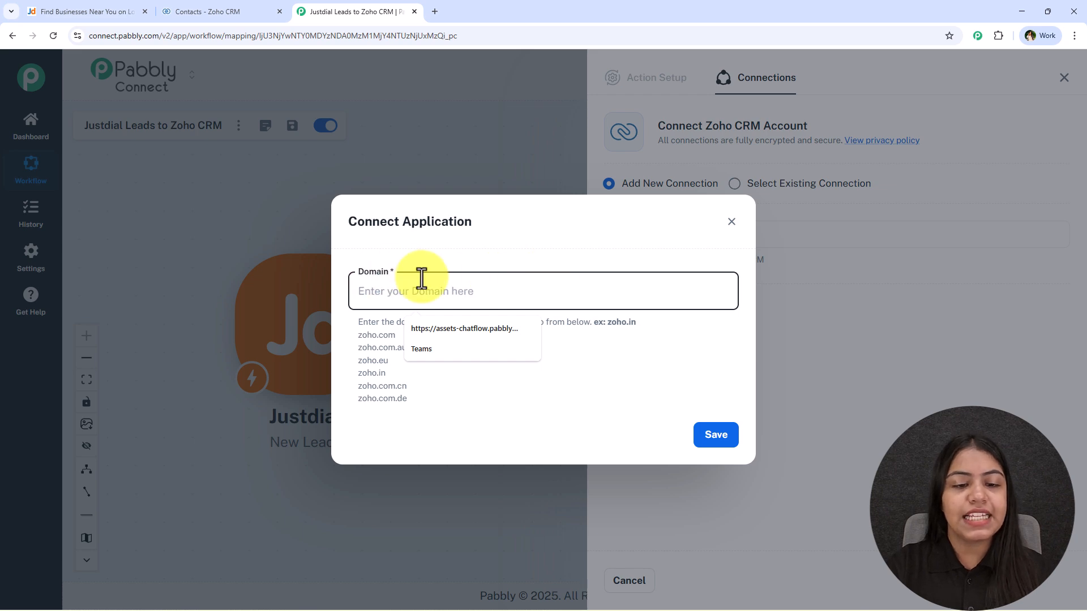
pyautogui.click(617, 357)
# Switch to Zoho CRM and copy the ".zoho.in" domain part of its web address
pyautogui.click(164, 10)
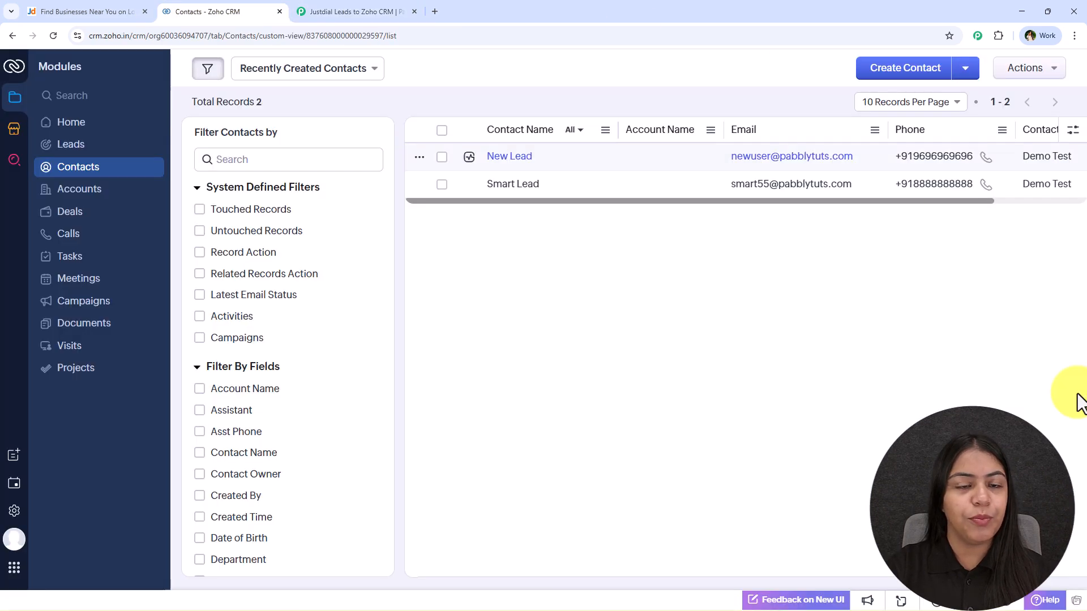
pyautogui.click(102, 34)
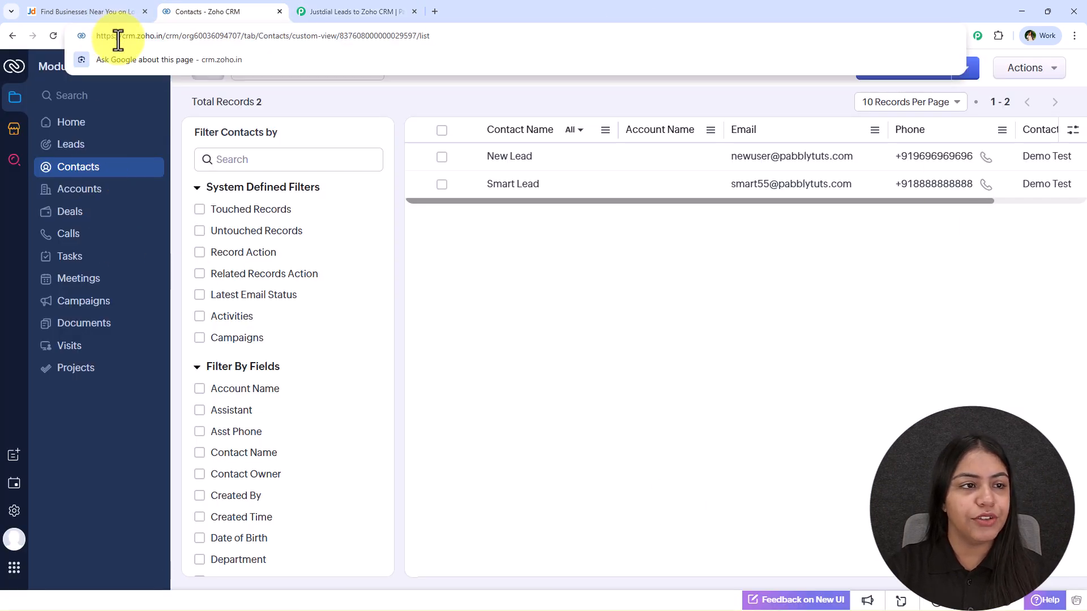
pyautogui.moveTo(97, 38); pyautogui.dragTo(225, 33)
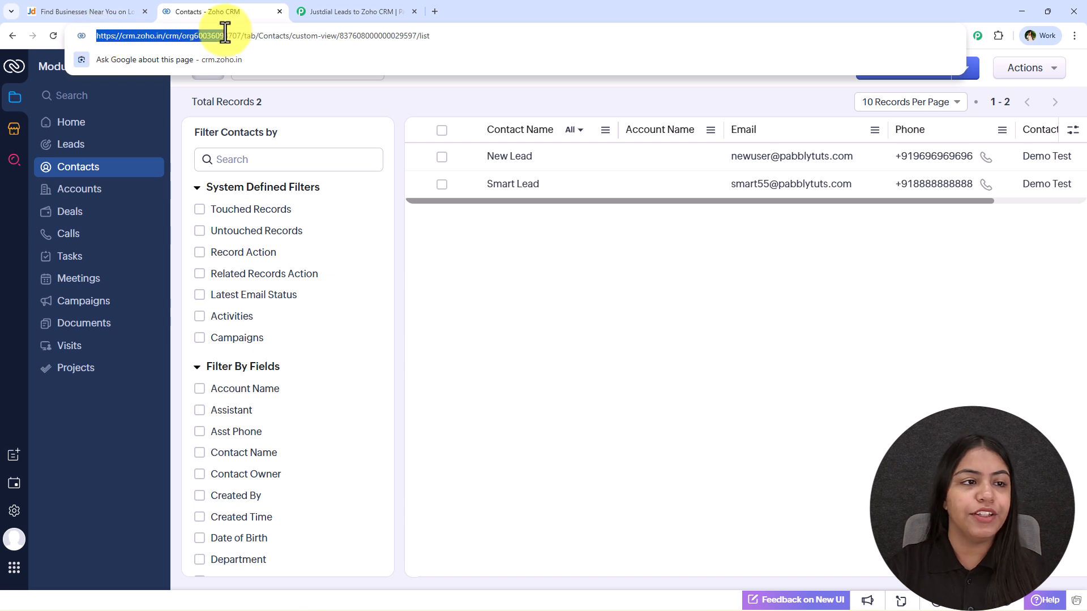
pyautogui.click(123, 37)
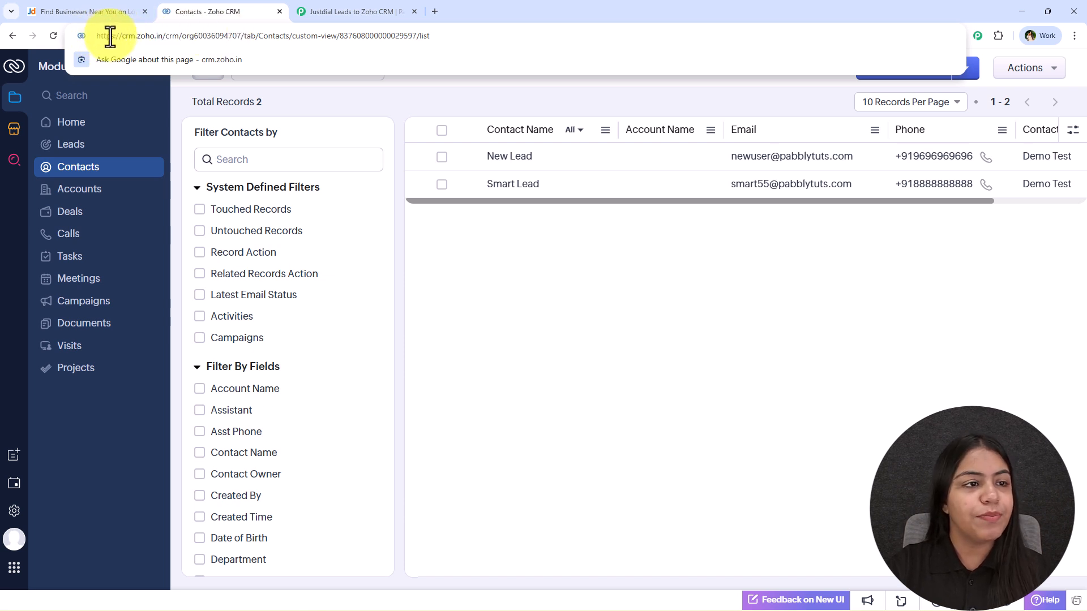
pyautogui.moveTo(134, 35); pyautogui.dragTo(164, 33)
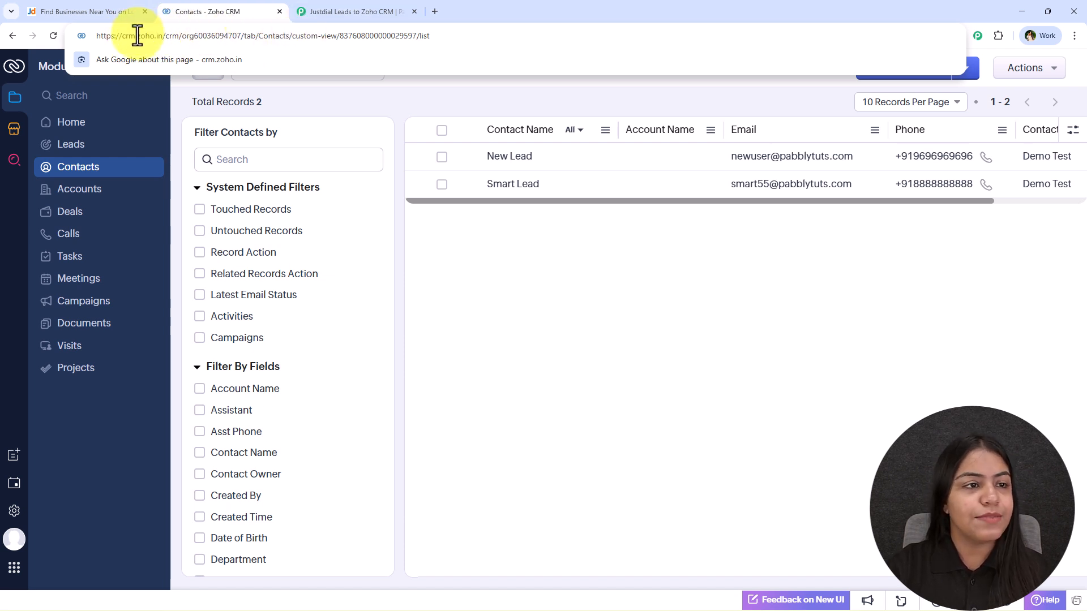
pyautogui.moveTo(136, 35); pyautogui.dragTo(162, 34)
pyautogui.hotkey('ctrl', 'c')
# Return to Pabbly Connect, set the new connection's domain to zoho.in and save it
pyautogui.click(362, 11)
pyautogui.click(408, 283)
pyautogui.hotkey('ctrl', 'v')
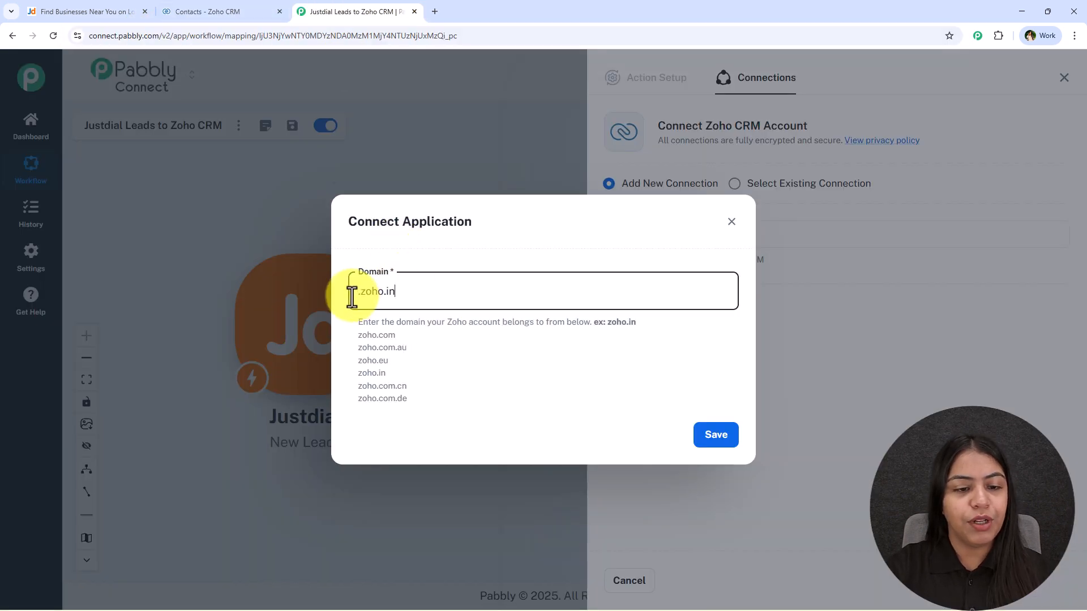
pyautogui.click(355, 293)
pyautogui.press('Delete')
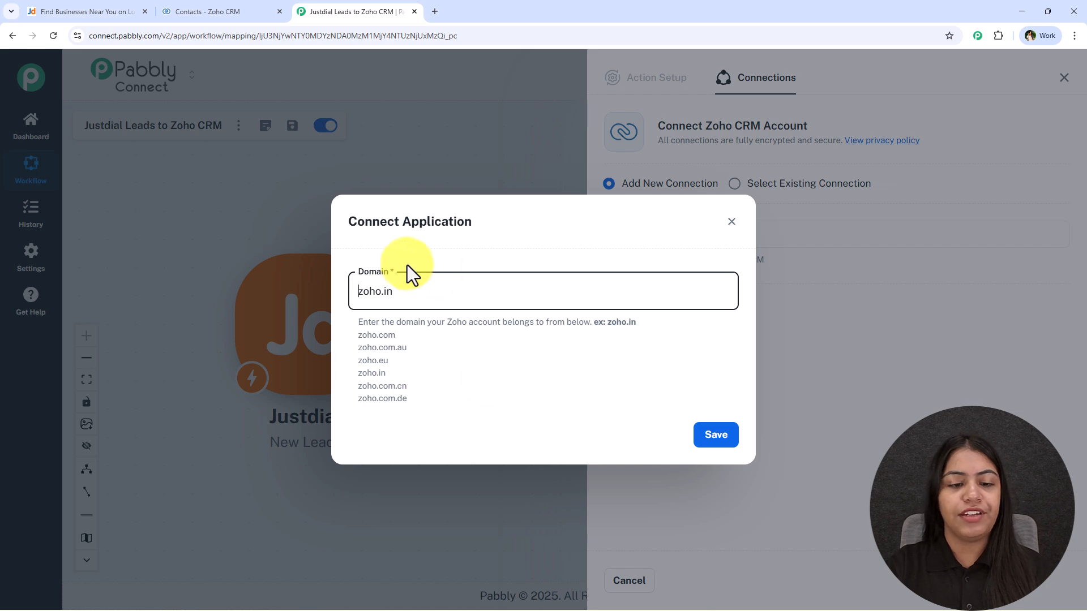
pyautogui.click(697, 439)
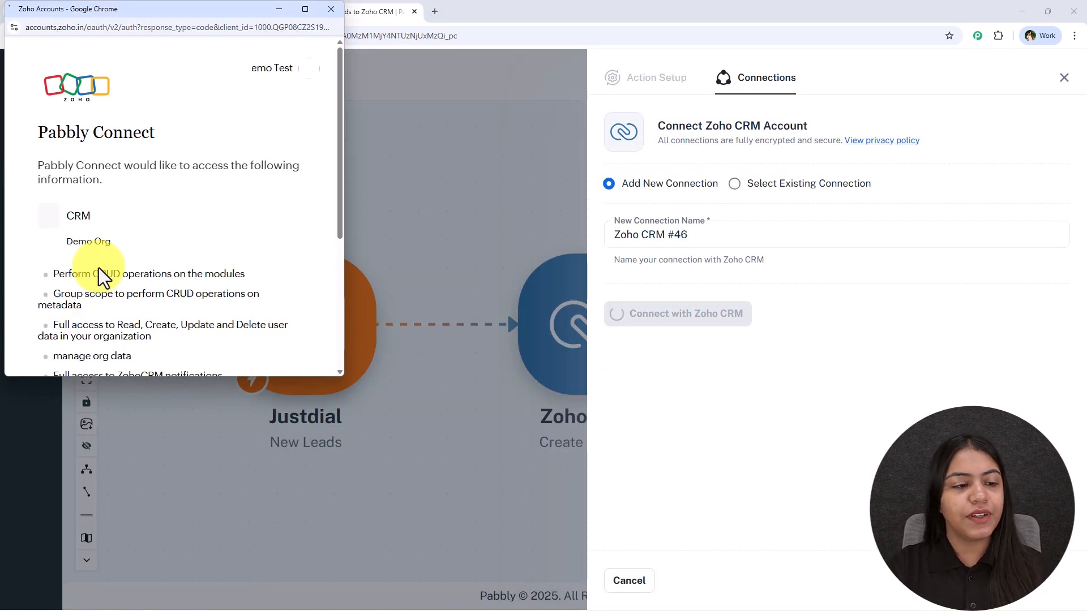
# Allow Pabbly Connect to access the listed Zoho CRM data and accept the authorization request
pyautogui.scroll(-2, 107, 271)
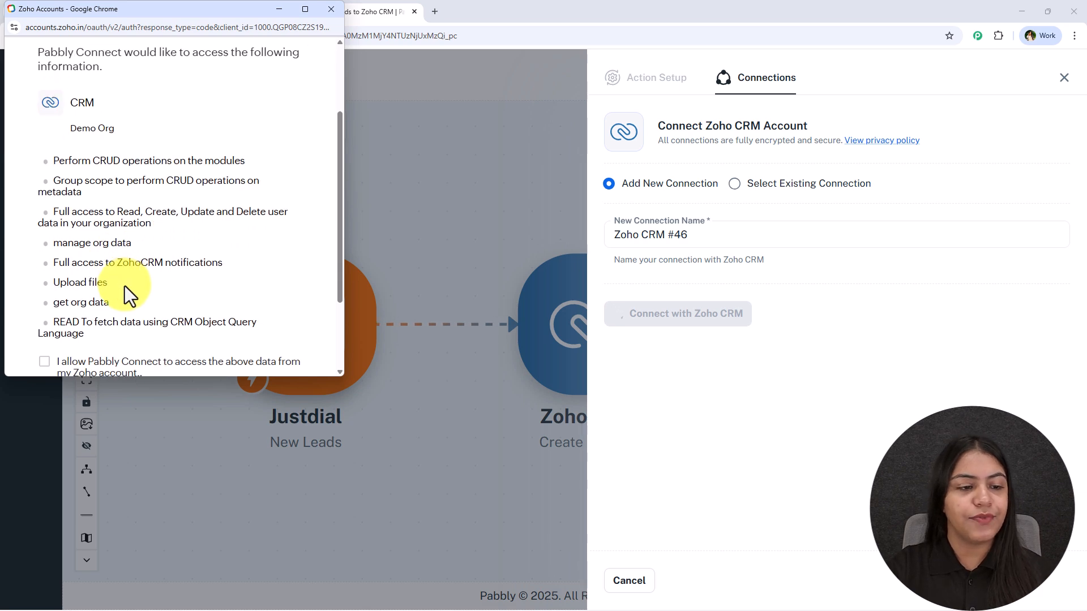
pyautogui.scroll(-2, 124, 286)
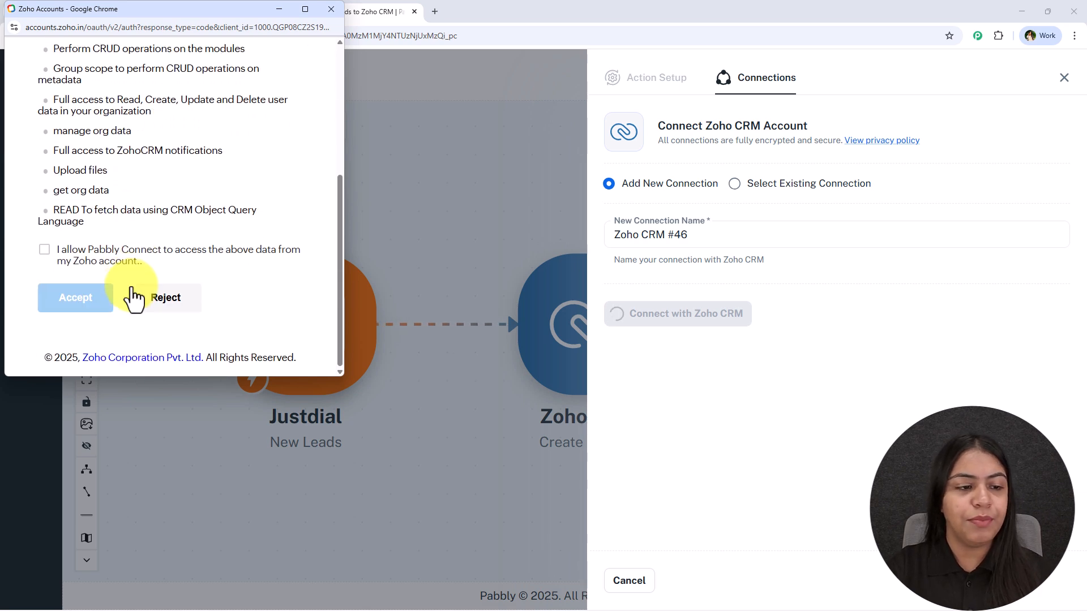
pyautogui.click(44, 249)
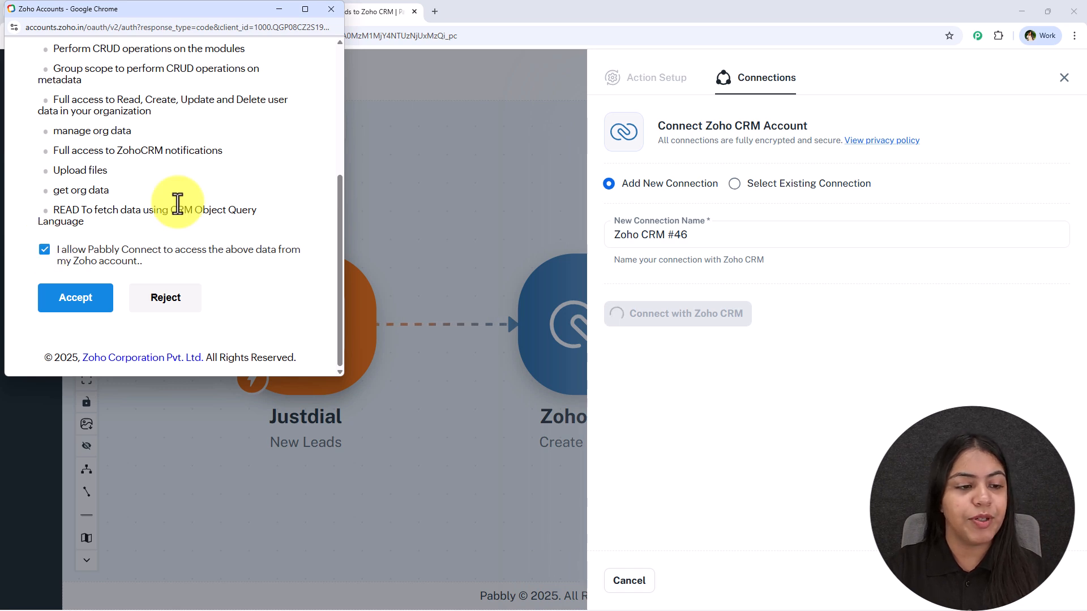
pyautogui.scroll(2, 199, 218)
pyautogui.scroll(1, 135, 192)
pyautogui.scroll(-4, 133, 204)
pyautogui.click(75, 314)
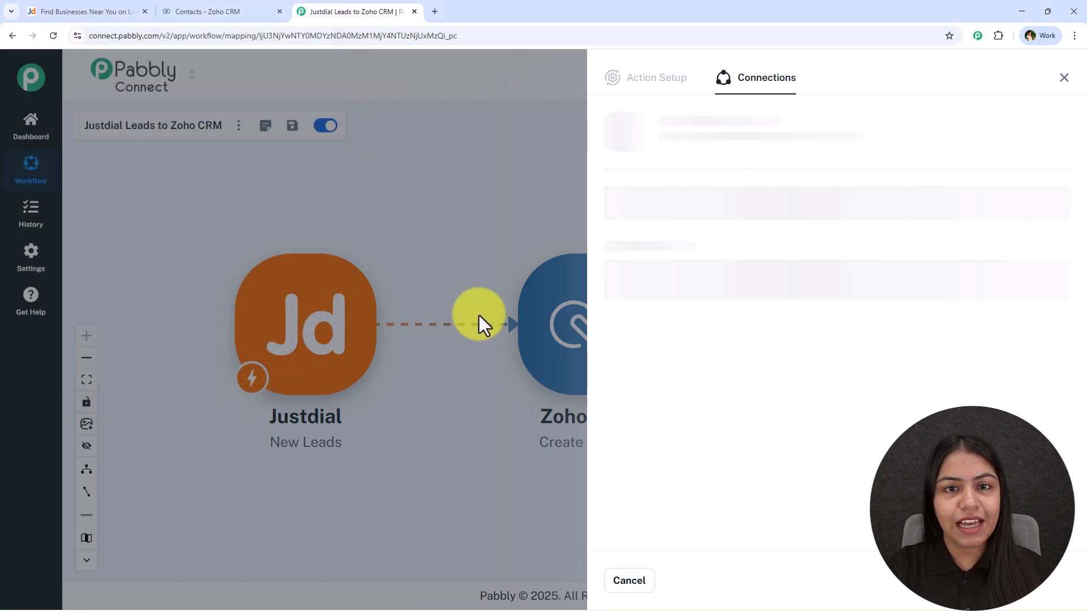
# Look through the Lead Source options of the Create Contact action, leaving Advertisement selected
pyautogui.scroll(-3, 677, 345)
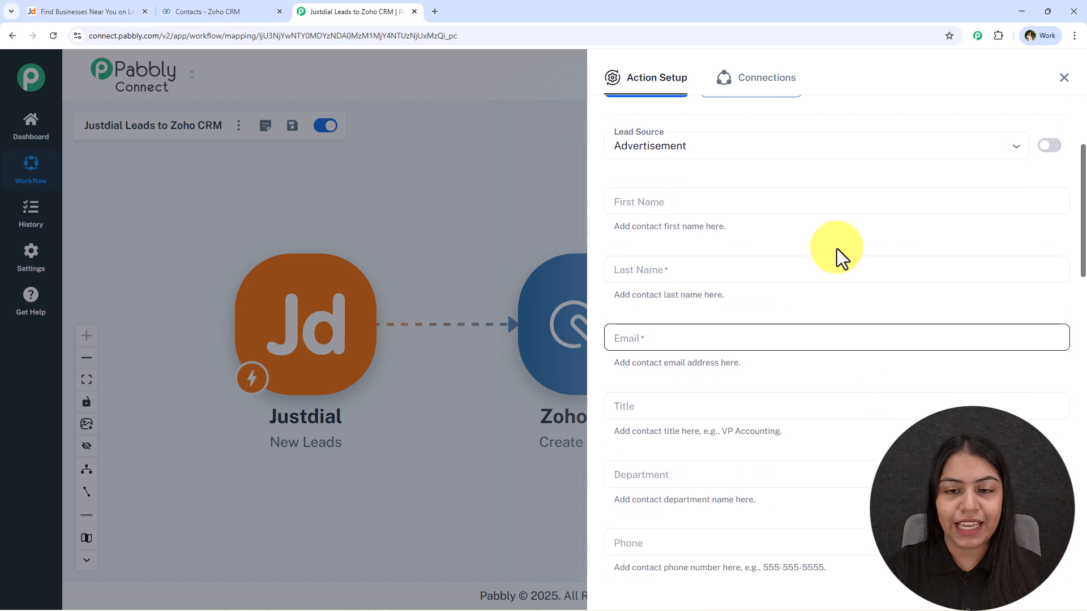
pyautogui.scroll(2, 679, 249)
pyautogui.click(623, 258)
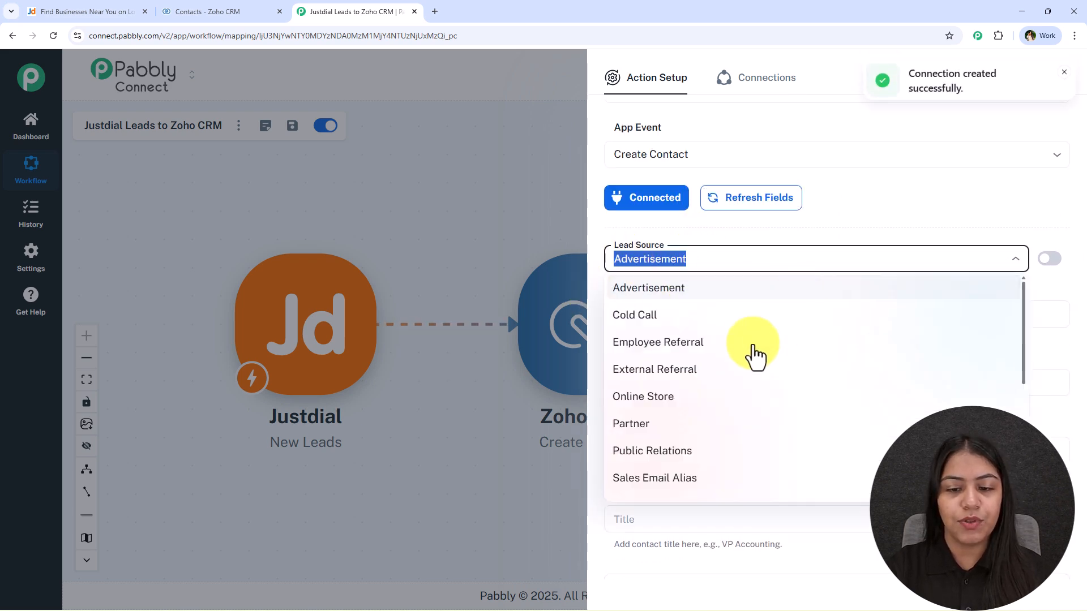
pyautogui.scroll(-4, 719, 385)
pyautogui.scroll(3, 714, 411)
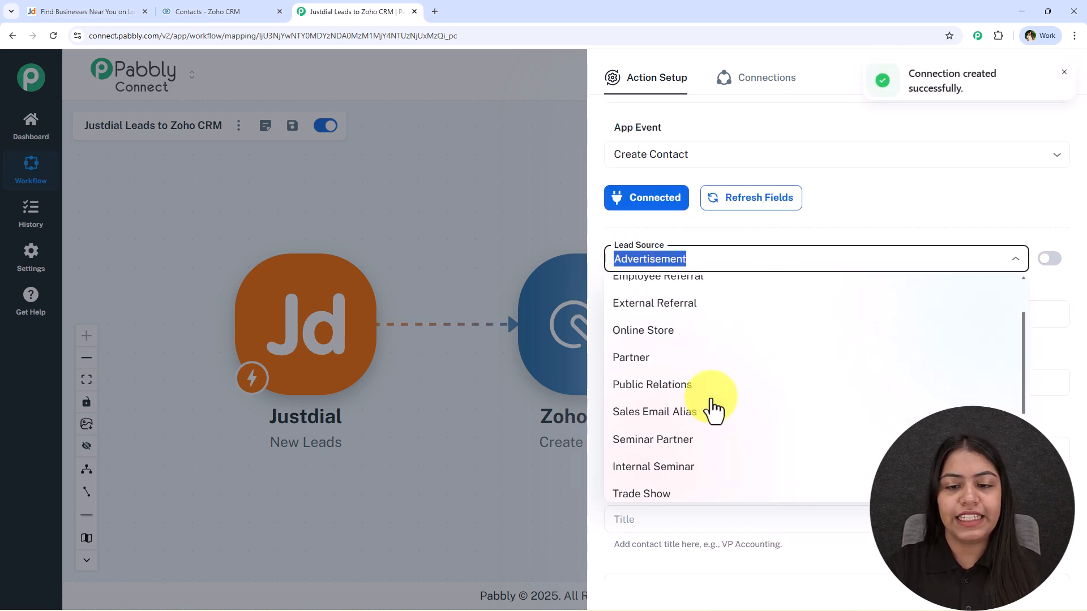
pyautogui.scroll(2, 715, 411)
pyautogui.scroll(-4, 679, 345)
pyautogui.scroll(-1, 676, 355)
pyautogui.click(740, 260)
pyautogui.scroll(-2, 734, 293)
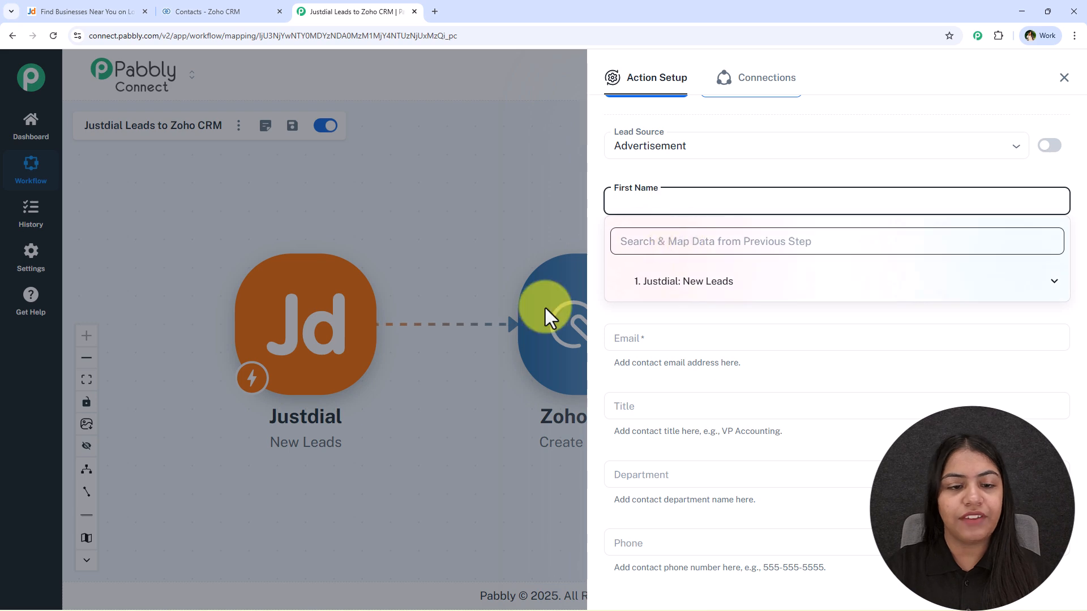
pyautogui.click(207, 11)
pyautogui.click(365, 11)
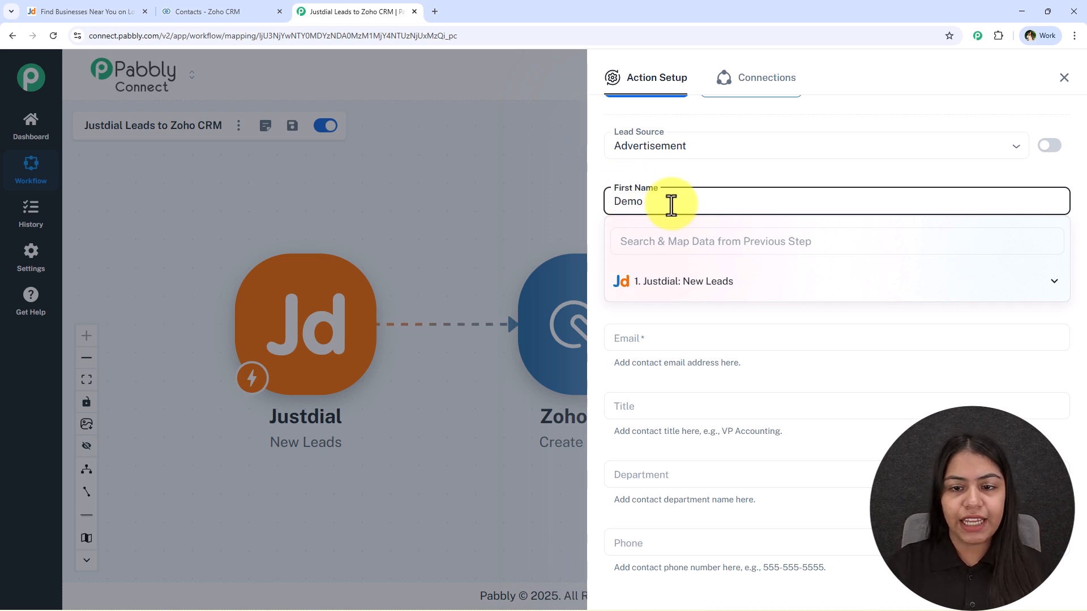
pyautogui.doubleClick(667, 204)
pyautogui.press('BackSpace')
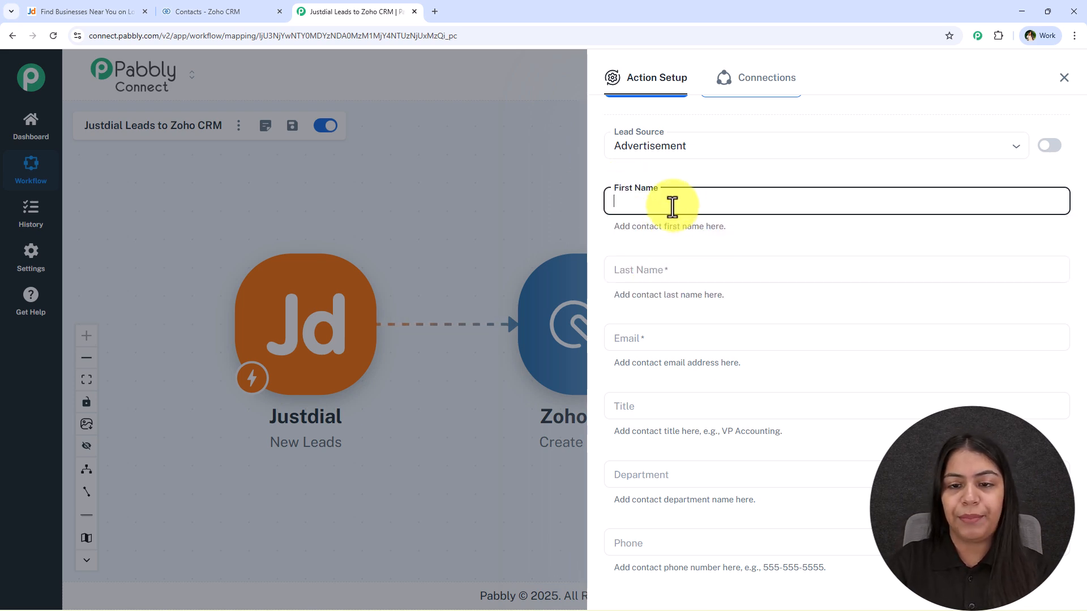
# Map the contact's First Name and Last Name to the FirstName and LastName values of the Justdial lead
pyautogui.click(665, 206)
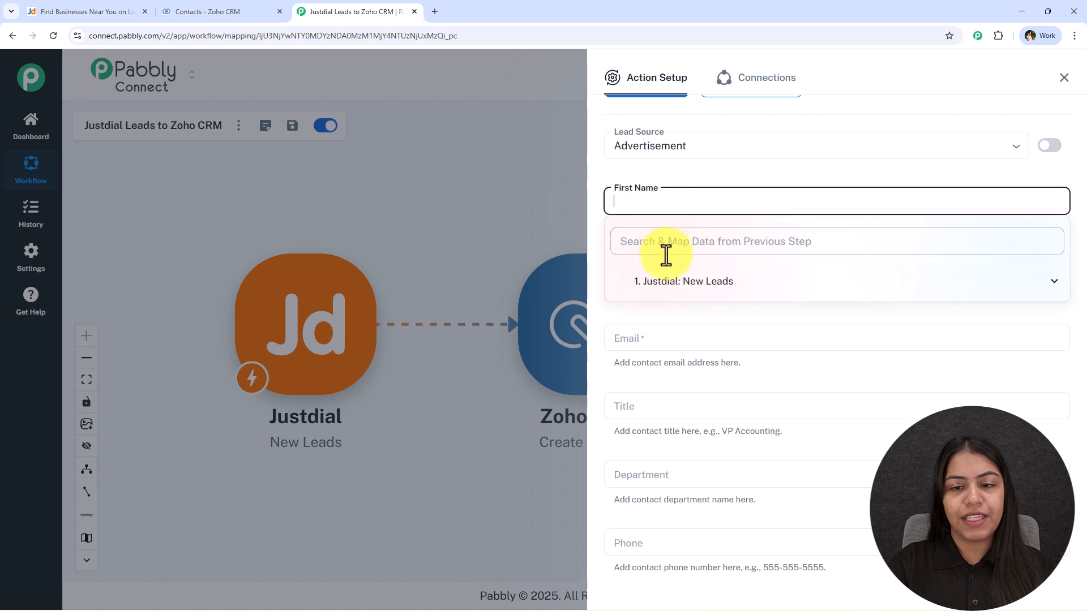
pyautogui.click(672, 290)
pyautogui.click(758, 385)
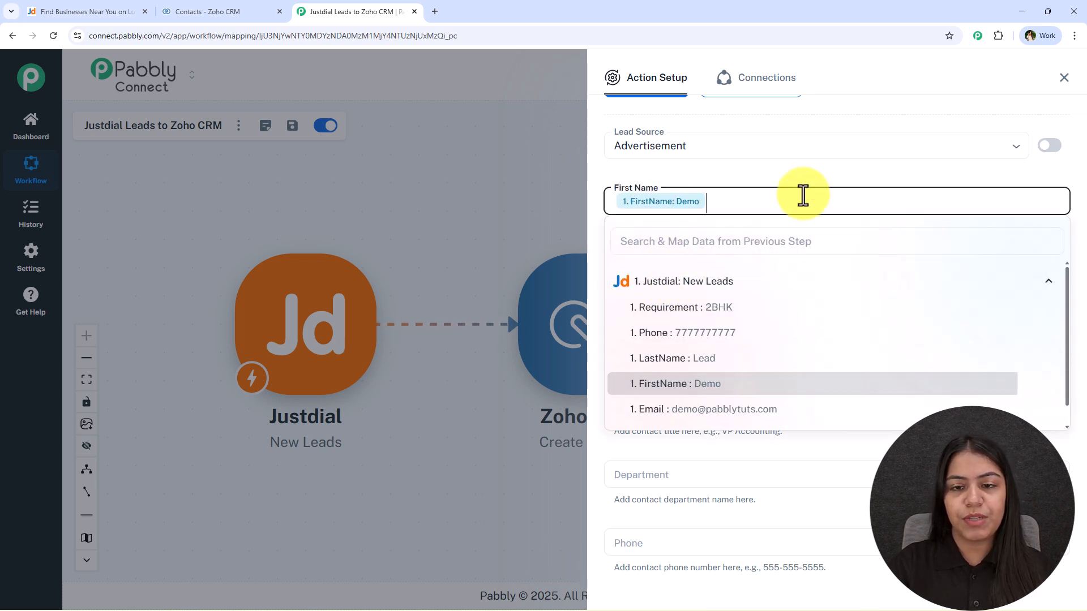
pyautogui.click(707, 173)
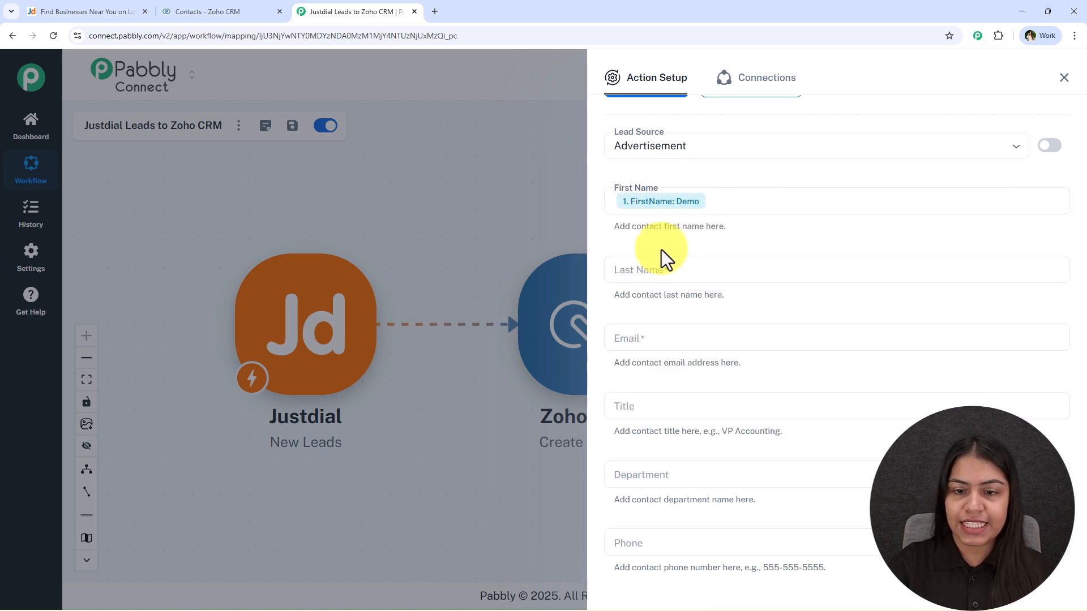
pyautogui.click(651, 270)
pyautogui.click(691, 350)
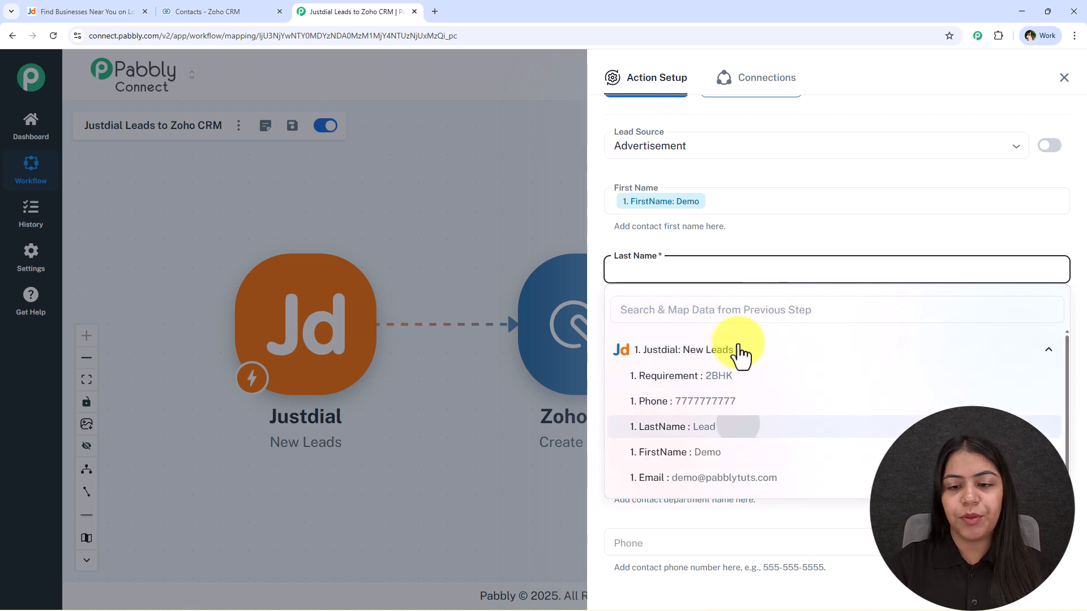
pyautogui.click(739, 429)
# Map the contact's Email and Phone fields to the Email and Phone values of the Justdial lead
pyautogui.scroll(-1, 722, 272)
pyautogui.click(715, 291)
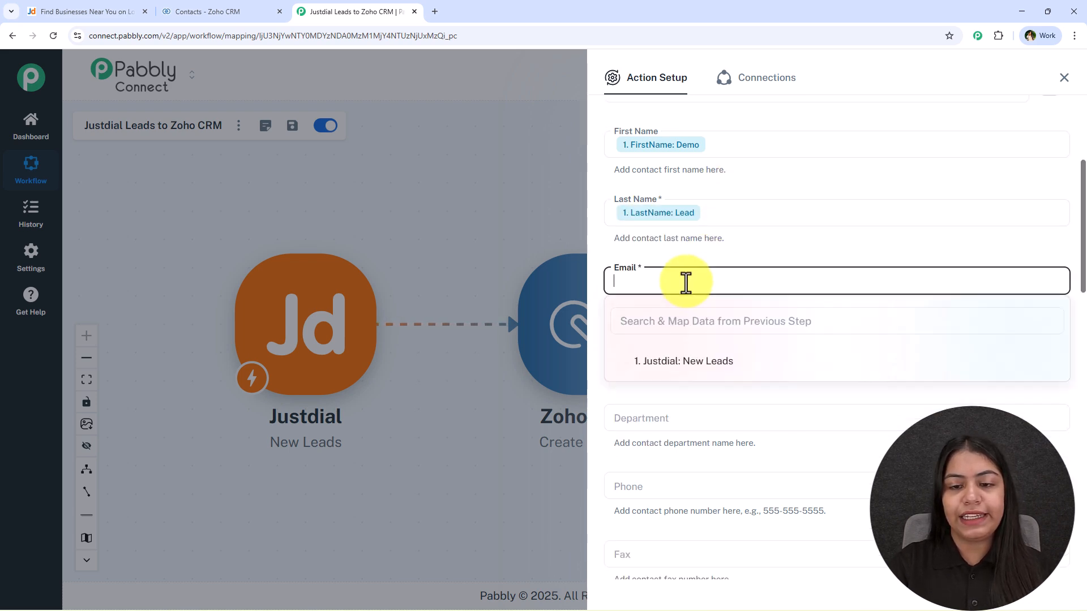
pyautogui.click(700, 362)
pyautogui.click(735, 491)
pyautogui.scroll(-1, 699, 396)
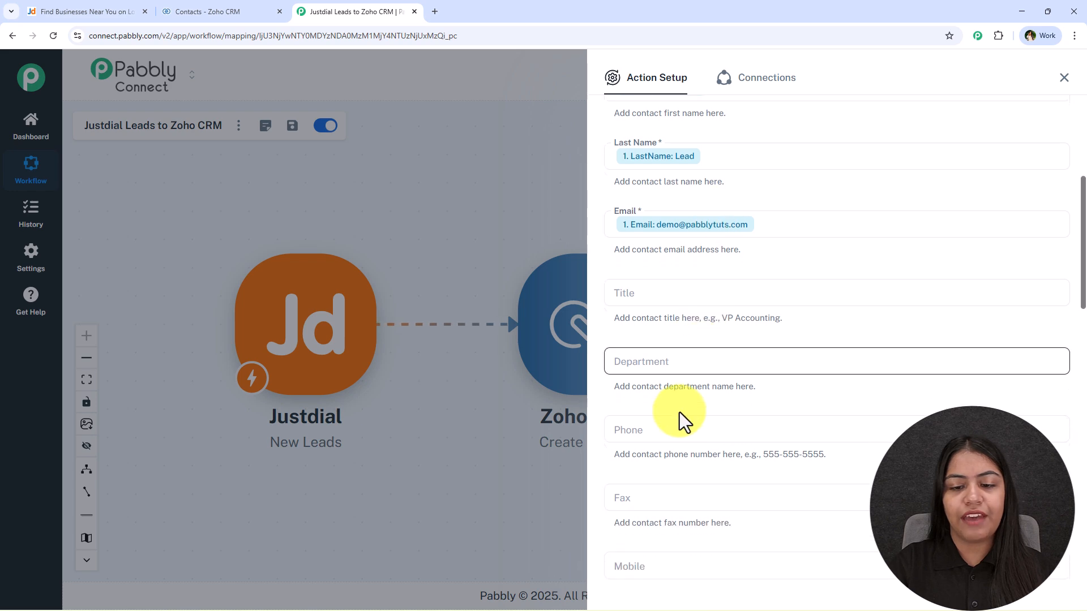
pyautogui.click(680, 433)
pyautogui.click(702, 518)
pyautogui.click(756, 564)
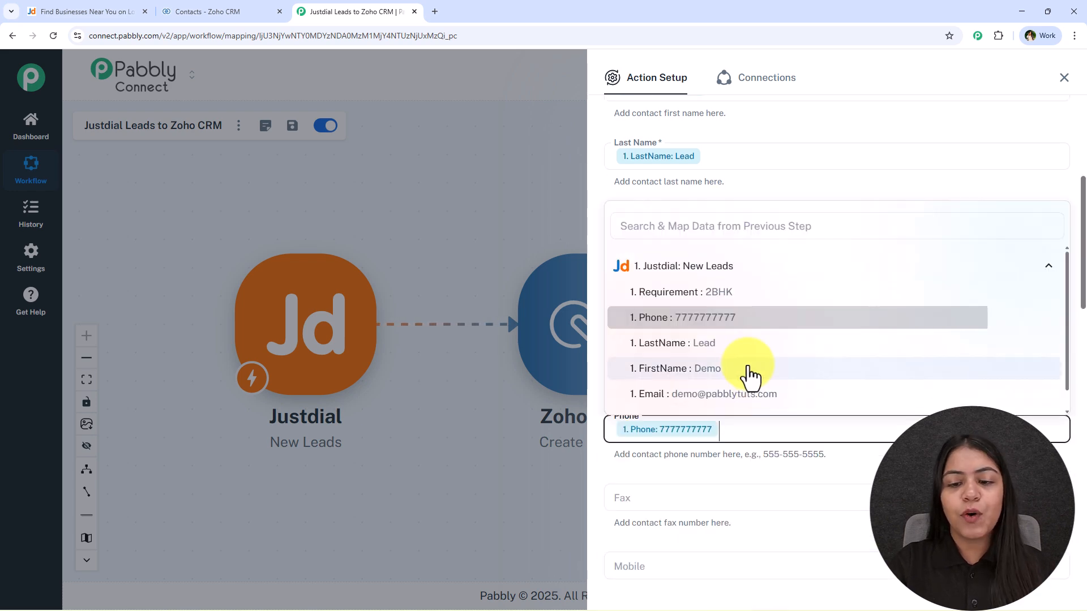
pyautogui.click(729, 473)
# Review the contact field mappings from Lead Source through Phone, along with the remaining optional fields
pyautogui.scroll(2, 729, 465)
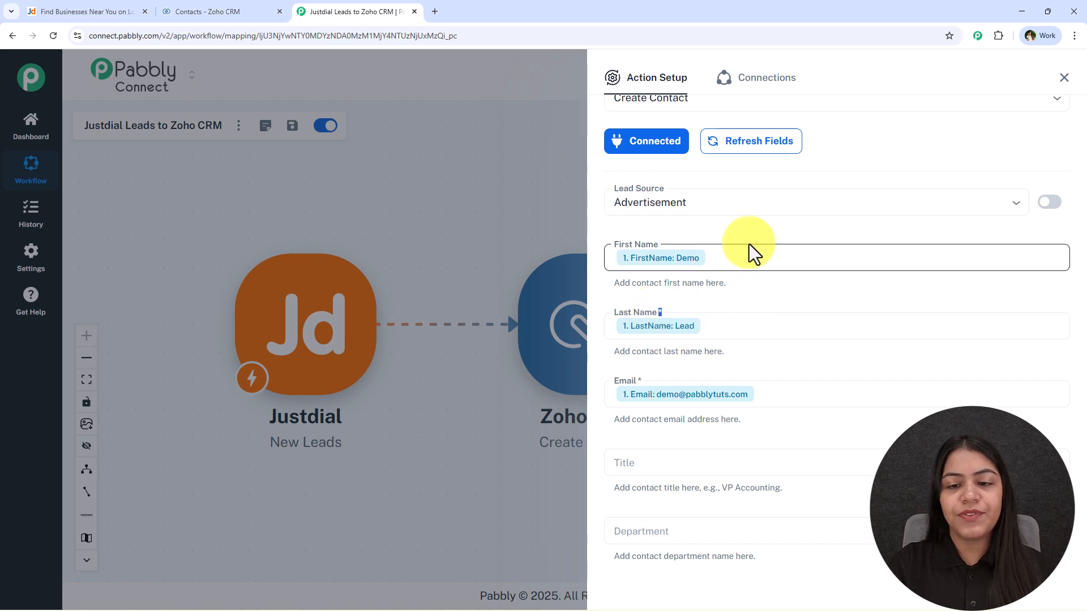
pyautogui.scroll(-5, 753, 283)
pyautogui.scroll(6, 723, 321)
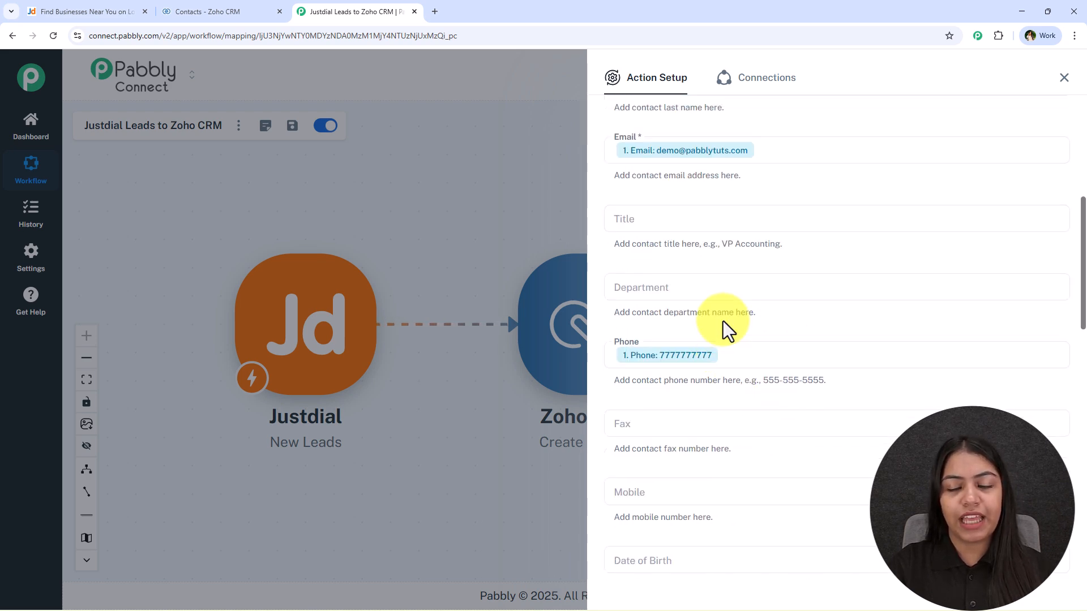
pyautogui.scroll(-5, 720, 398)
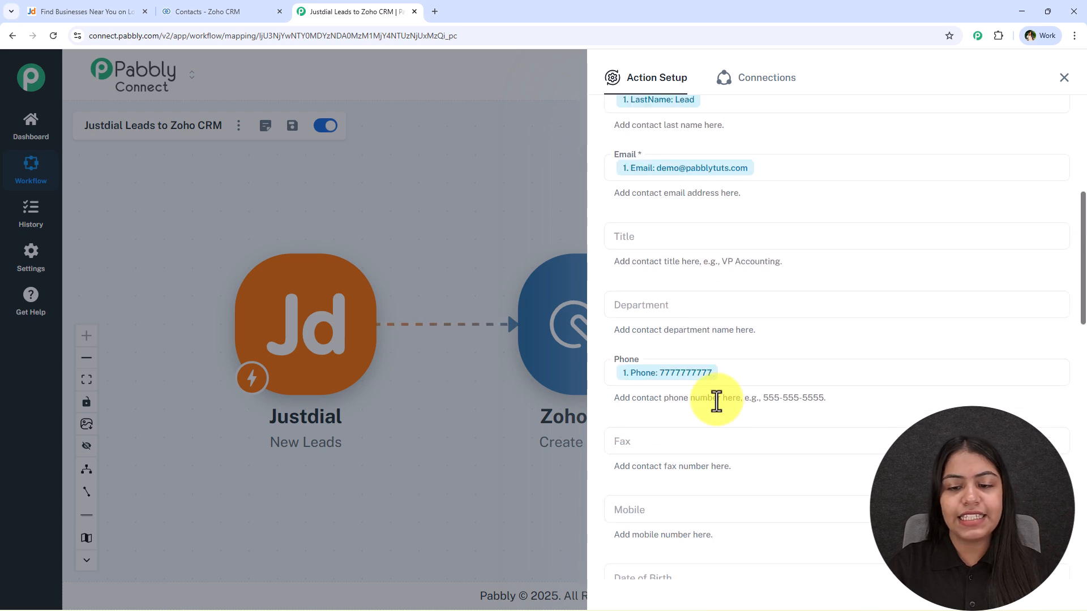
pyautogui.scroll(2, 714, 378)
pyautogui.scroll(2, 703, 213)
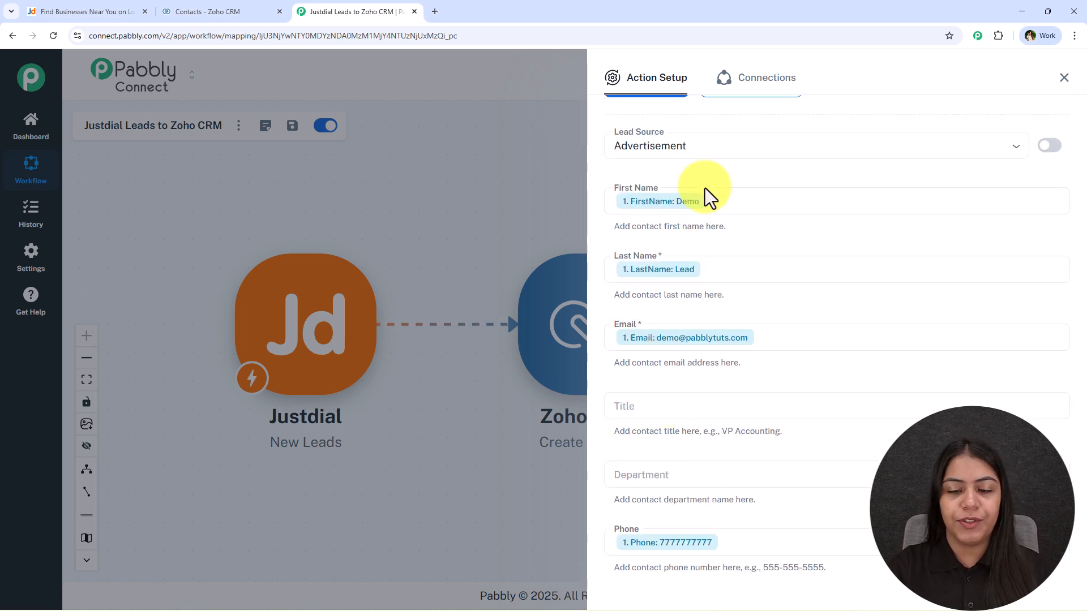
pyautogui.scroll(-1, 719, 196)
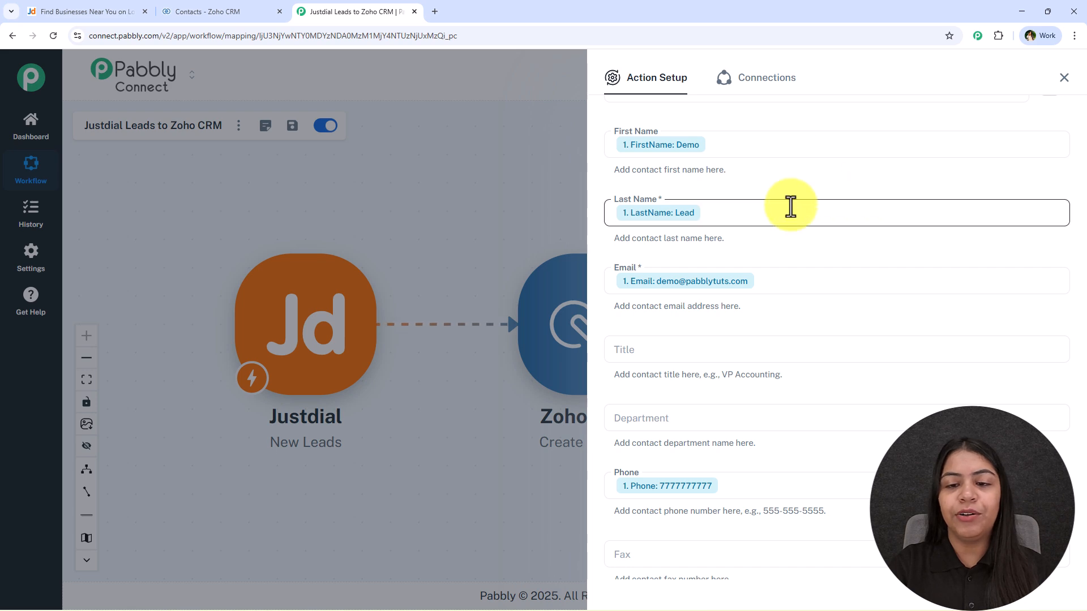
# Save the Create Contact action, send a test request and examine the response code
pyautogui.scroll(-6, 877, 258)
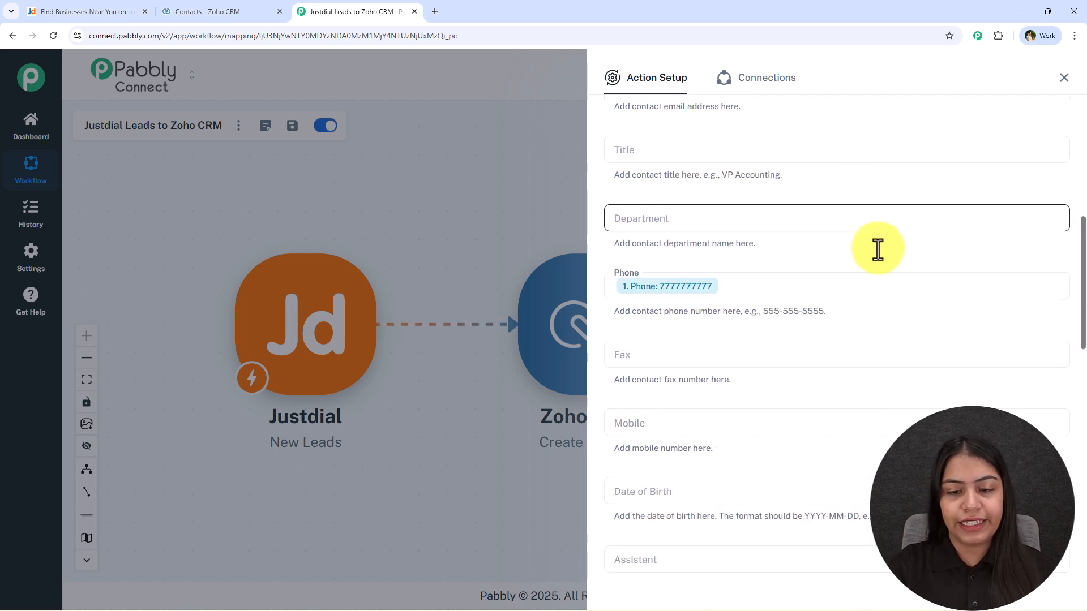
pyautogui.scroll(-1, 928, 192)
pyautogui.scroll(-10, 883, 203)
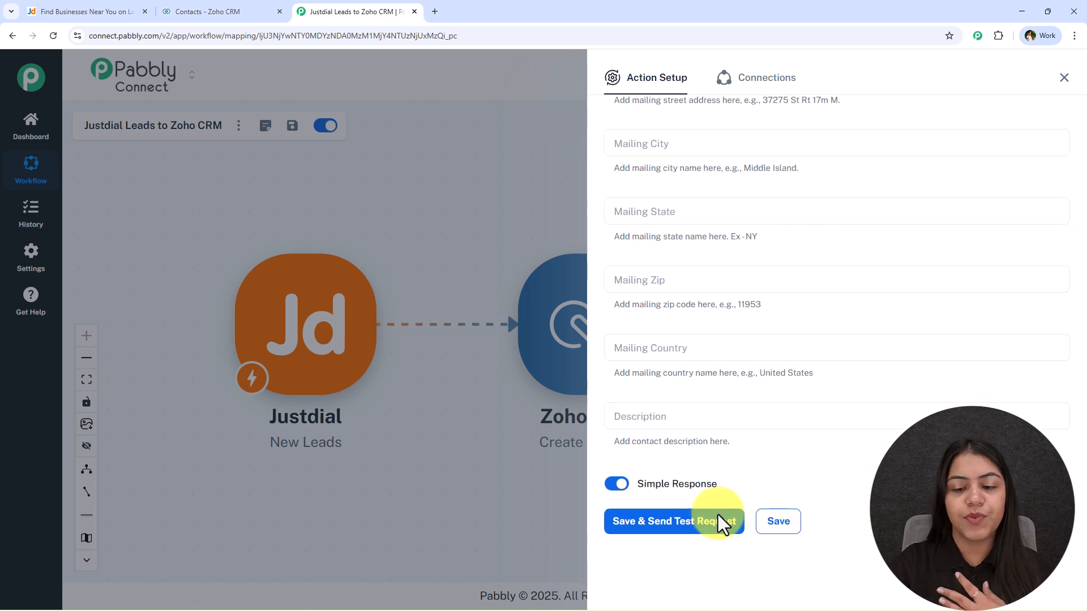
pyautogui.click(699, 524)
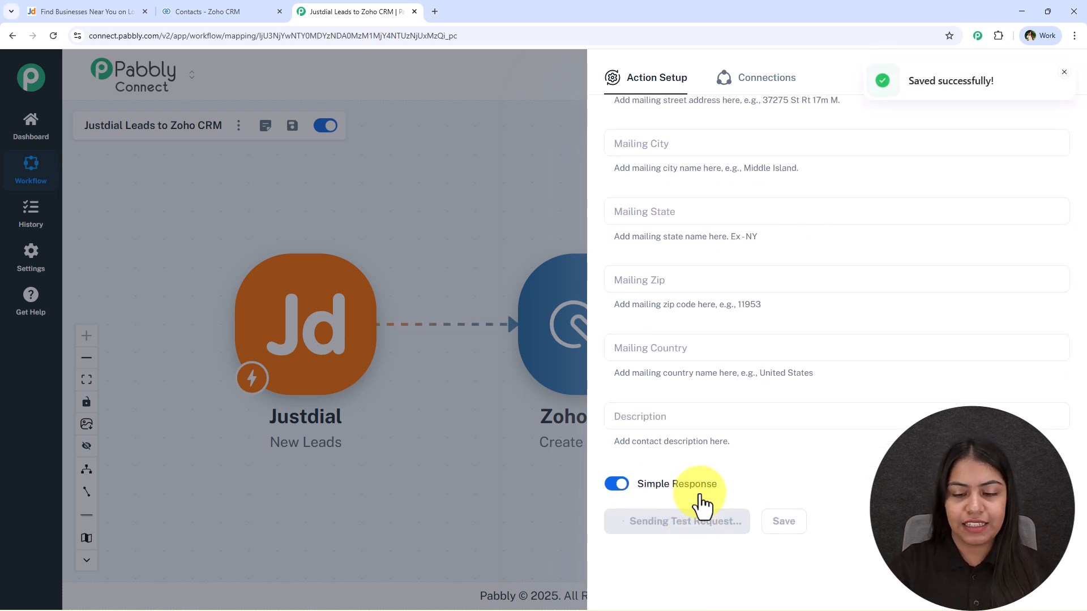
pyautogui.scroll(-5, 767, 307)
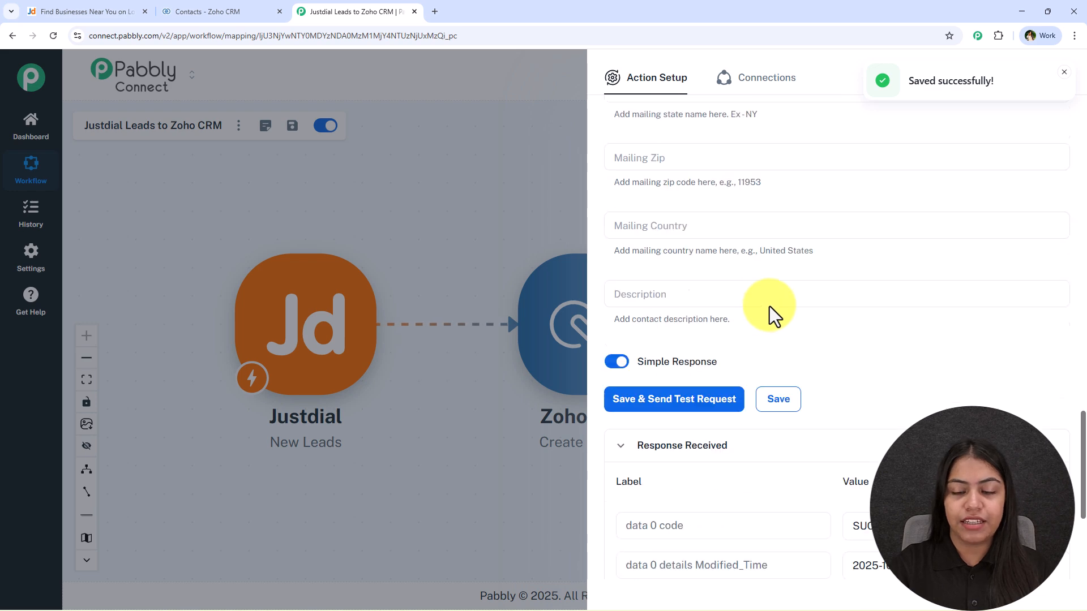
pyautogui.doubleClick(849, 365)
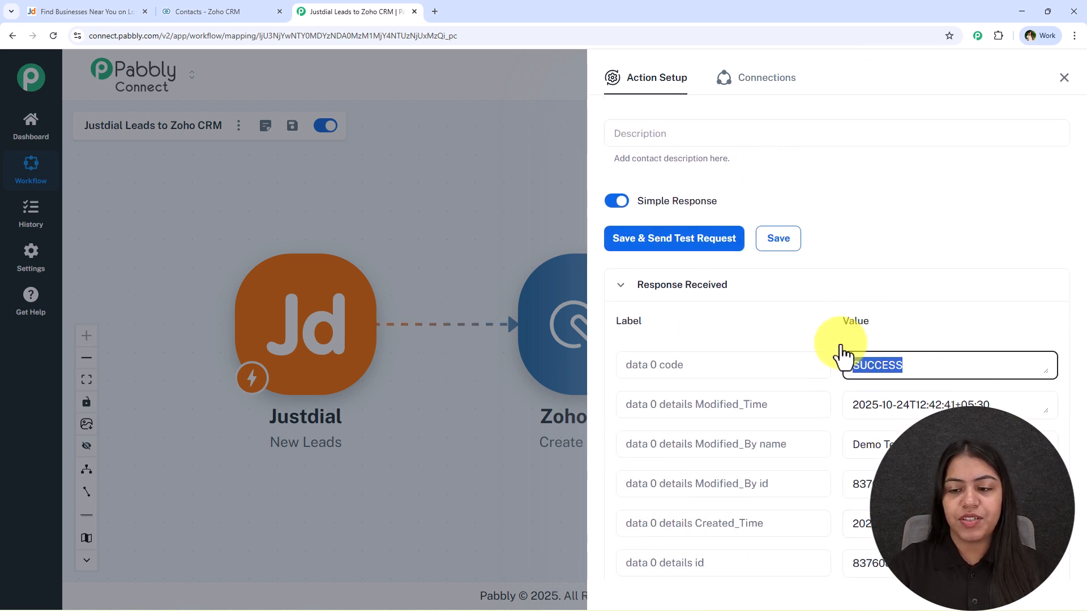
# Close the action setup, switch to Zoho CRM and reload the Contacts list to check for the test contact
pyautogui.click(1063, 82)
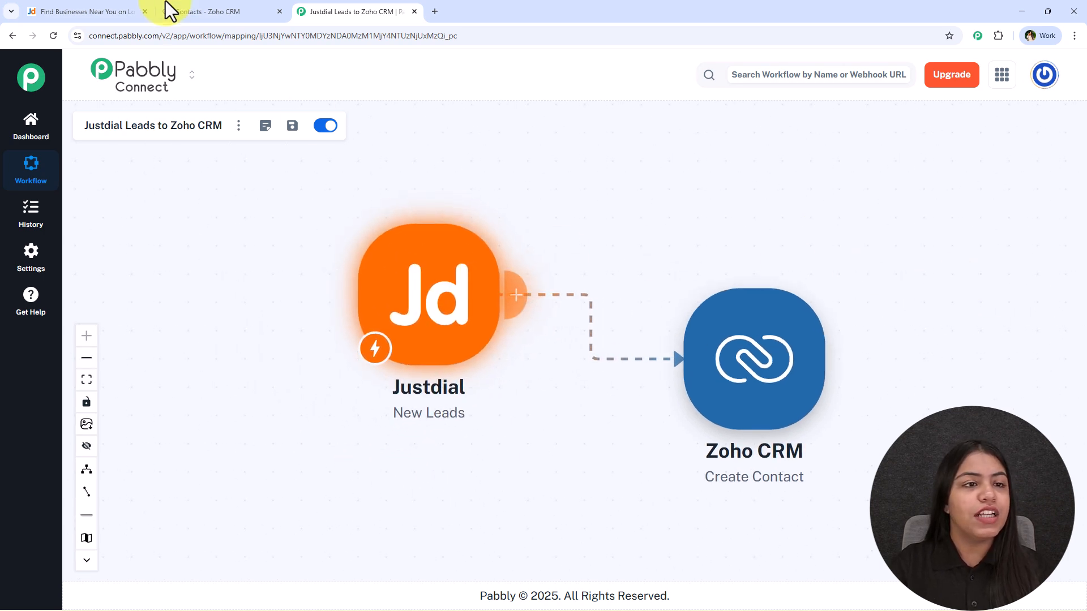
pyautogui.click(215, 11)
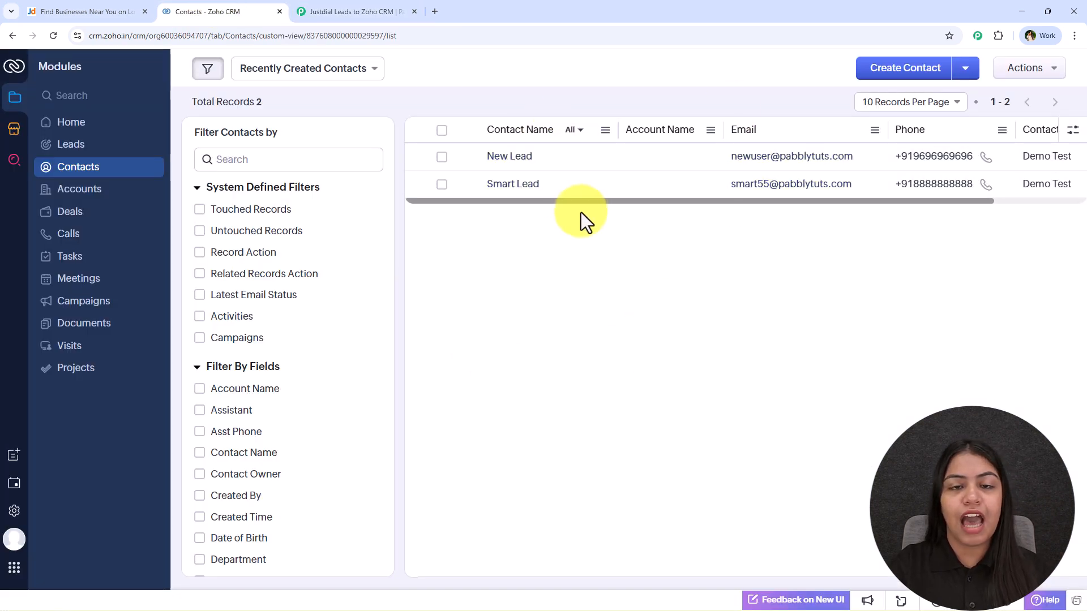
pyautogui.click(53, 35)
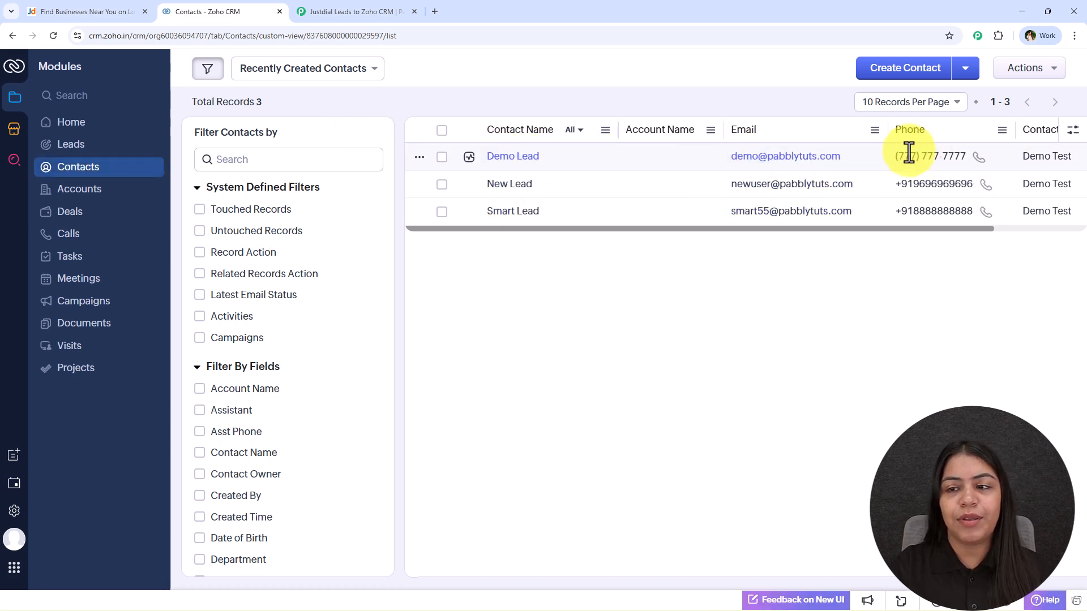
# Return to Pabbly Connect and compare the Justdial trigger's captured lead data with the newest contact in Zoho CRM
pyautogui.click(368, 12)
pyautogui.click(413, 266)
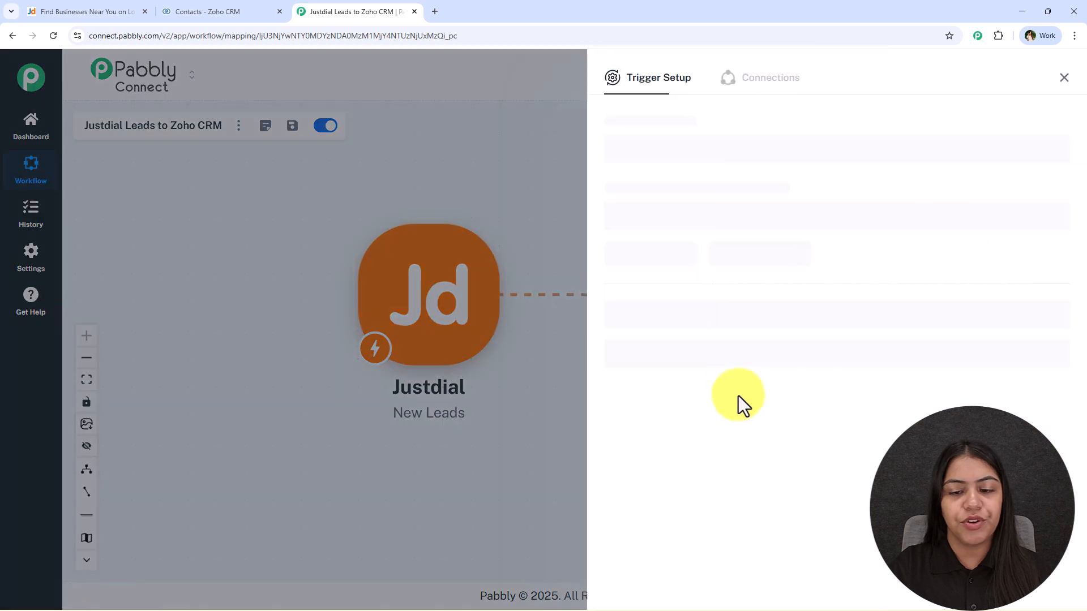
pyautogui.scroll(-2, 695, 466)
pyautogui.click(701, 483)
pyautogui.scroll(-5, 786, 451)
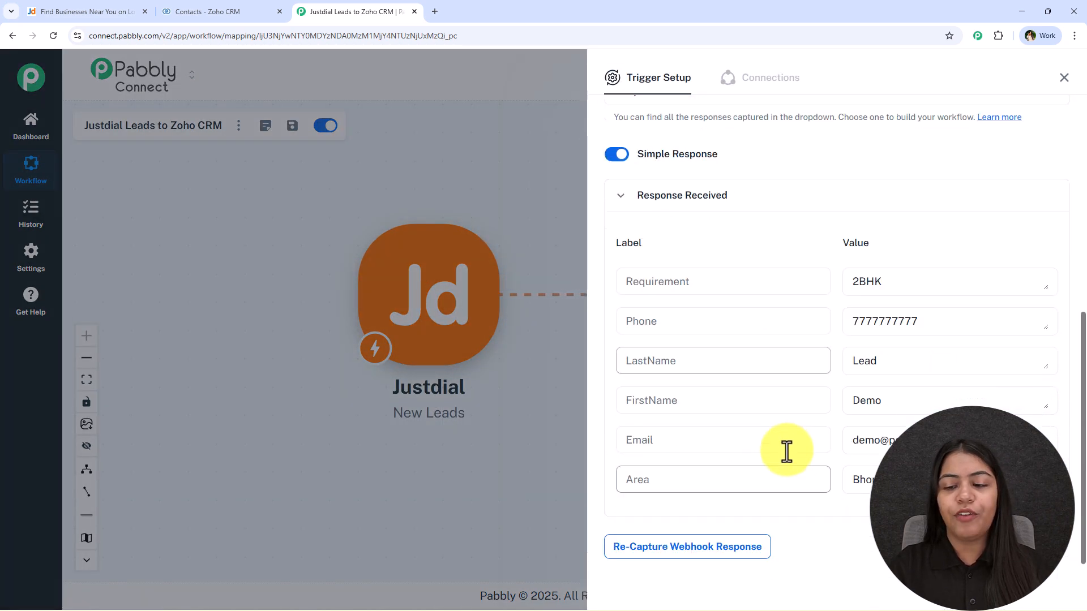
pyautogui.click(1064, 79)
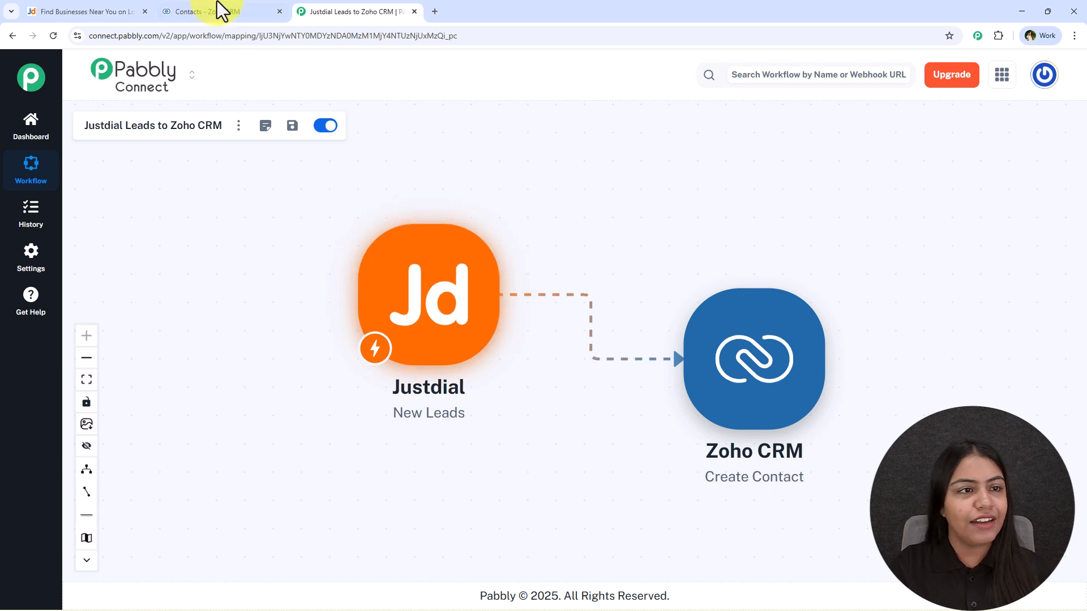
pyautogui.click(220, 11)
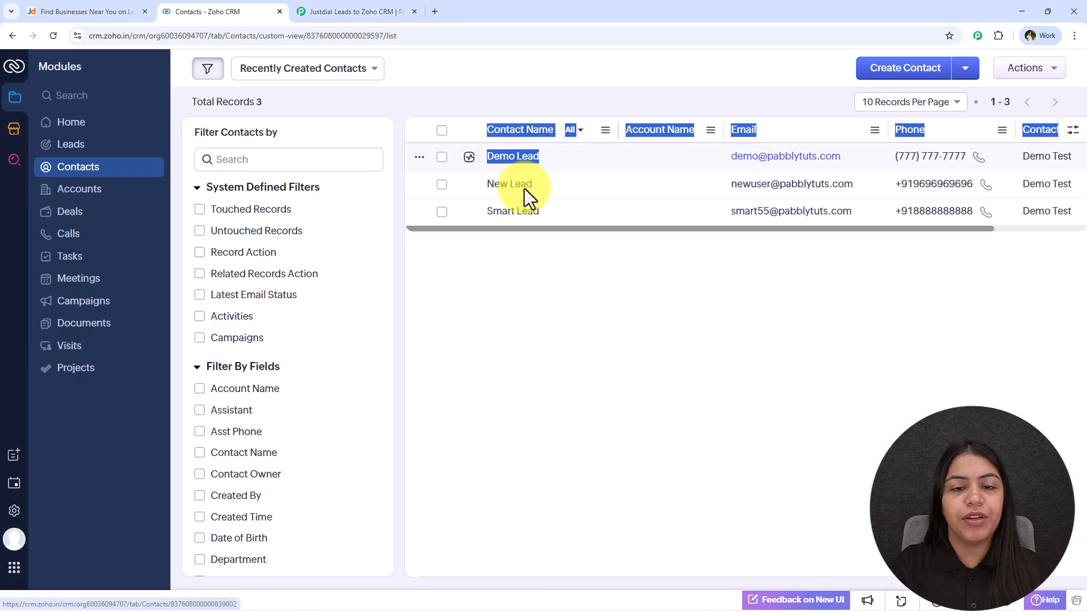
pyautogui.click(301, 14)
pyautogui.moveTo(381, 270); pyautogui.dragTo(364, 295)
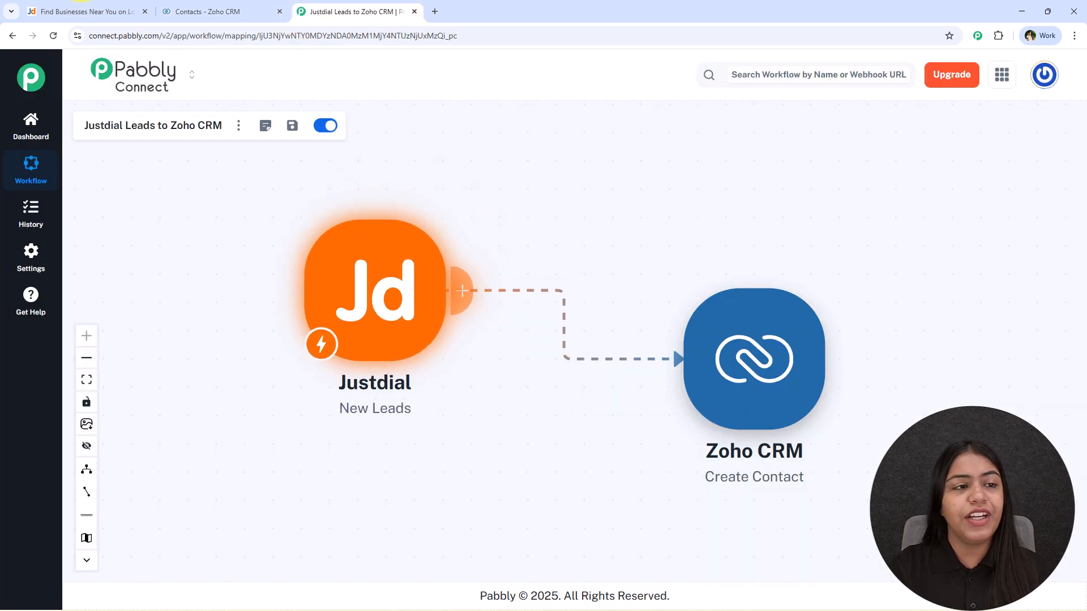
pyautogui.click(106, 9)
pyautogui.click(201, 4)
pyautogui.click(356, 5)
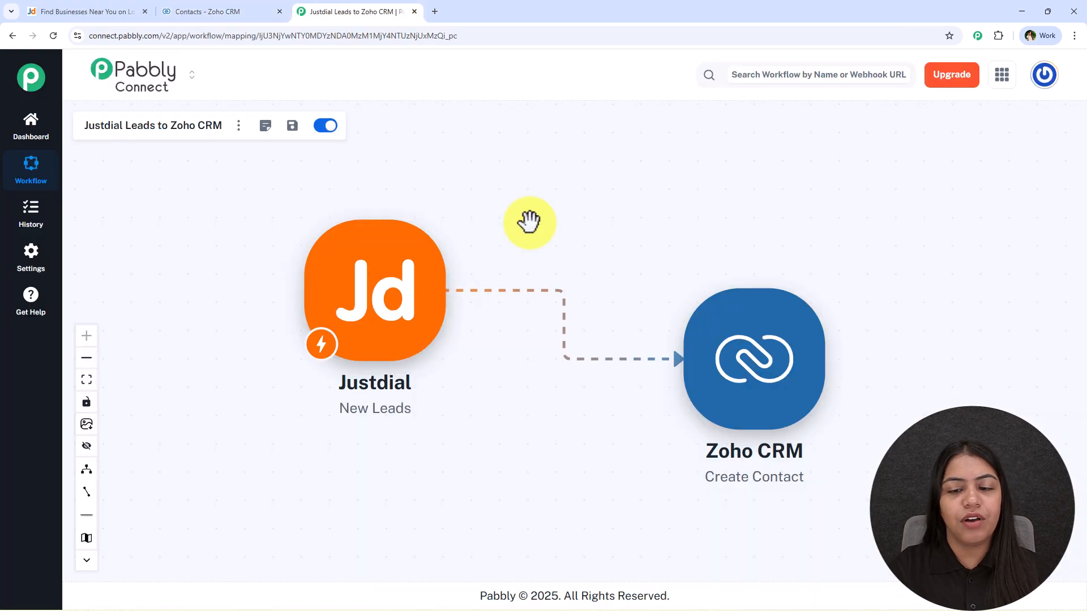
# Look over the fields in the Zoho CRM action's setup down to Description, and close it
pyautogui.click(766, 368)
pyautogui.scroll(-10, 780, 460)
pyautogui.scroll(-10, 780, 461)
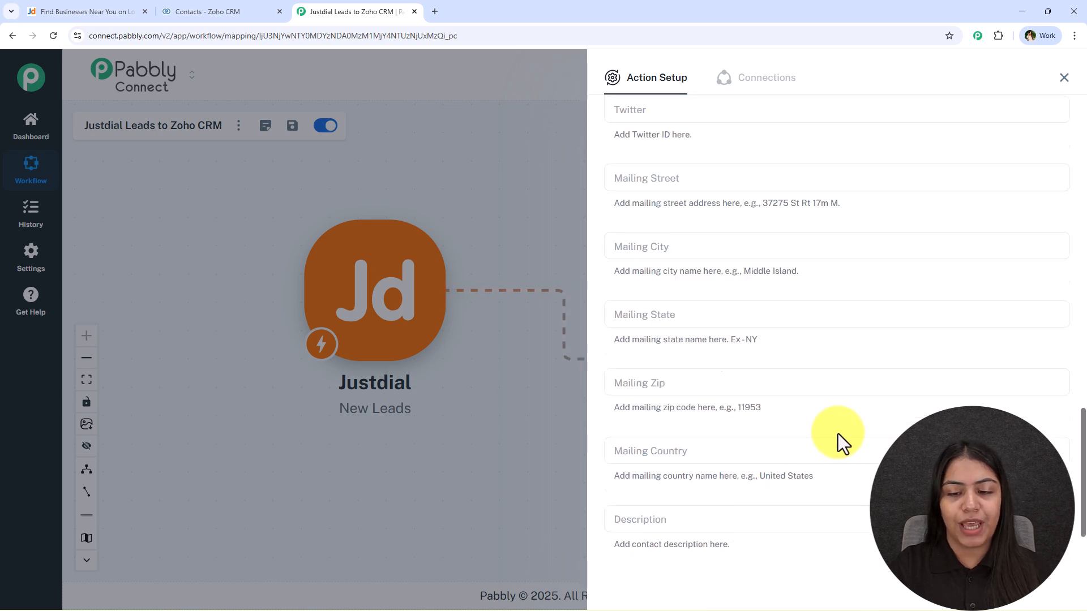
pyautogui.click(1065, 77)
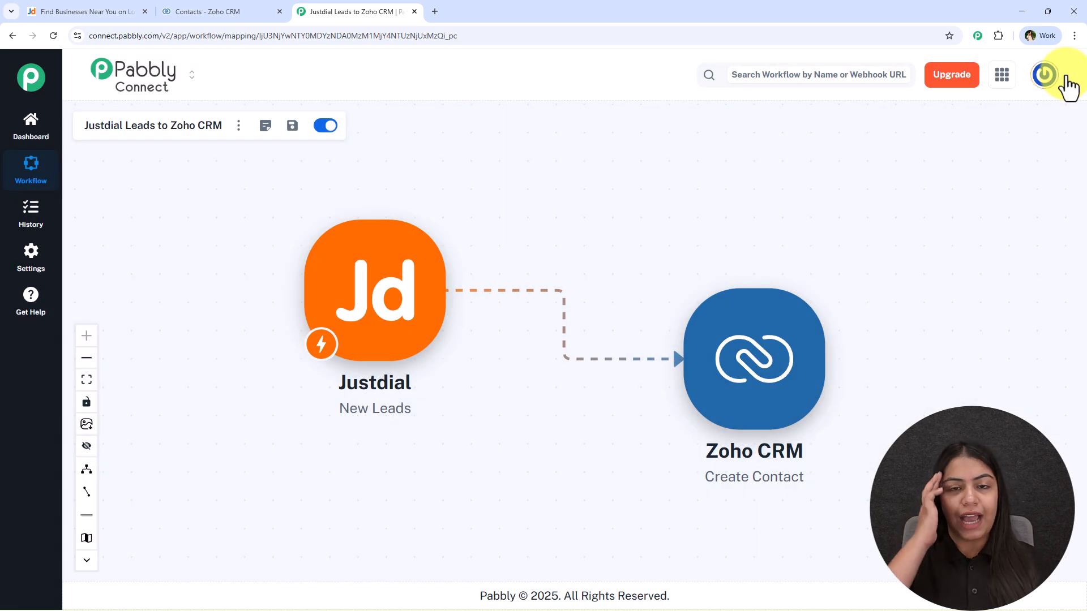